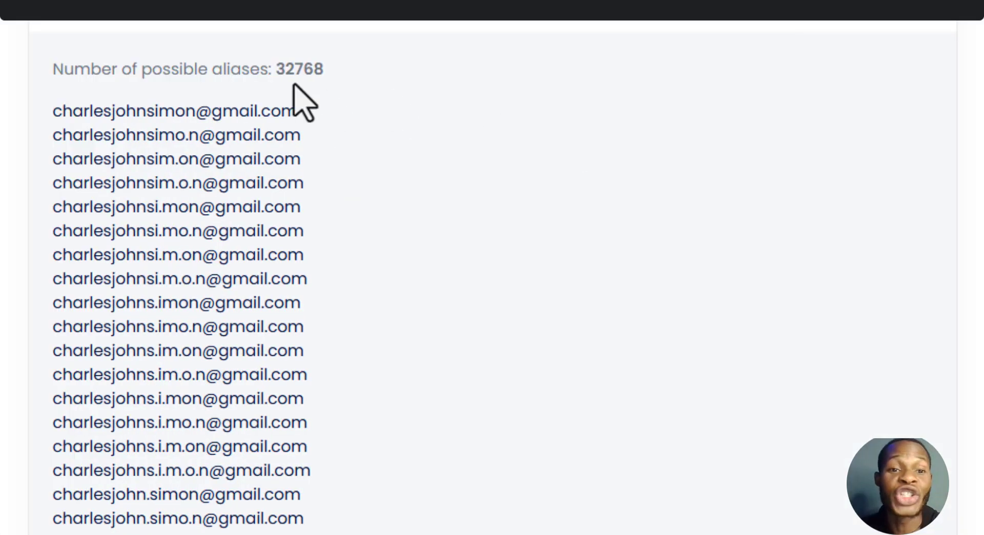
scroll(431, 182, "down", 20)
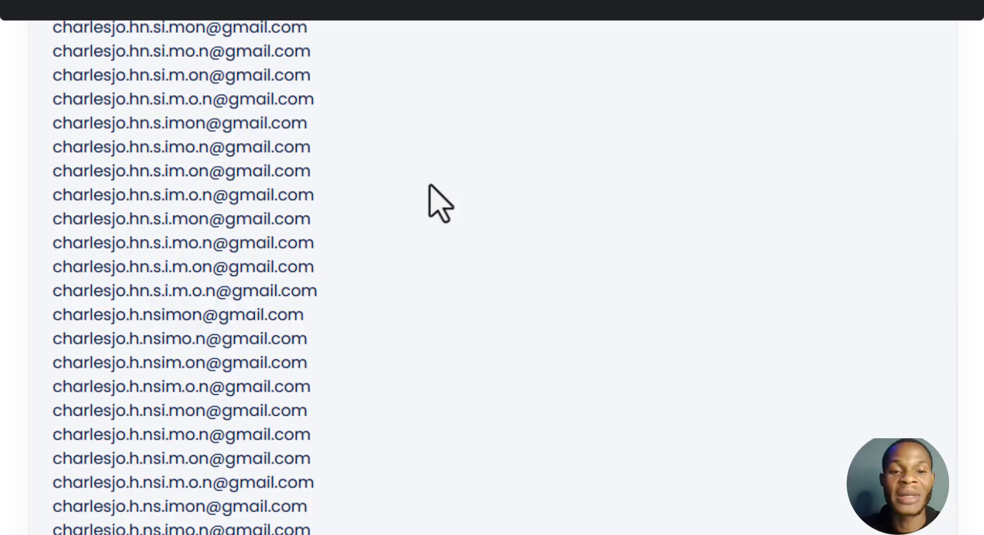
scroll(451, 221, "down", 15)
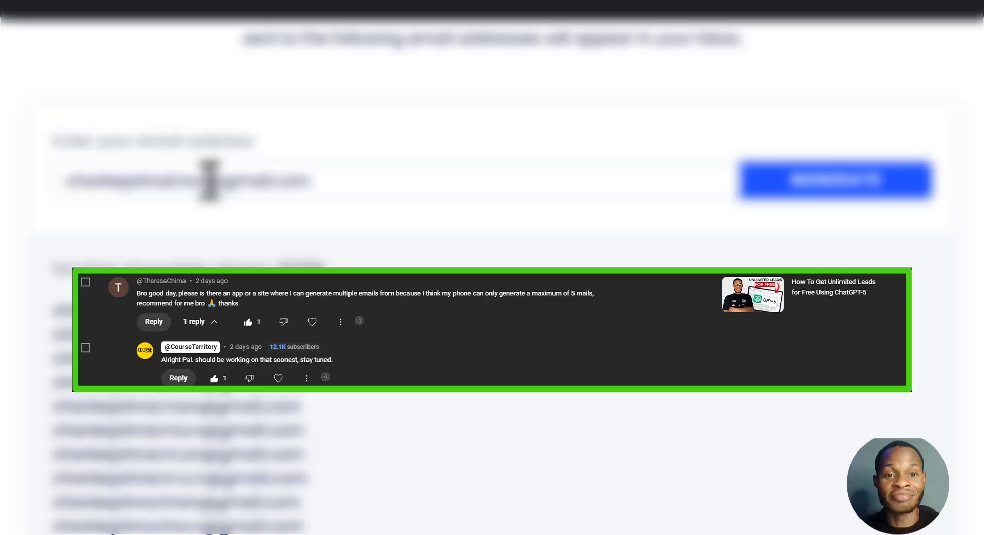
key("ctrl+BackSpace")
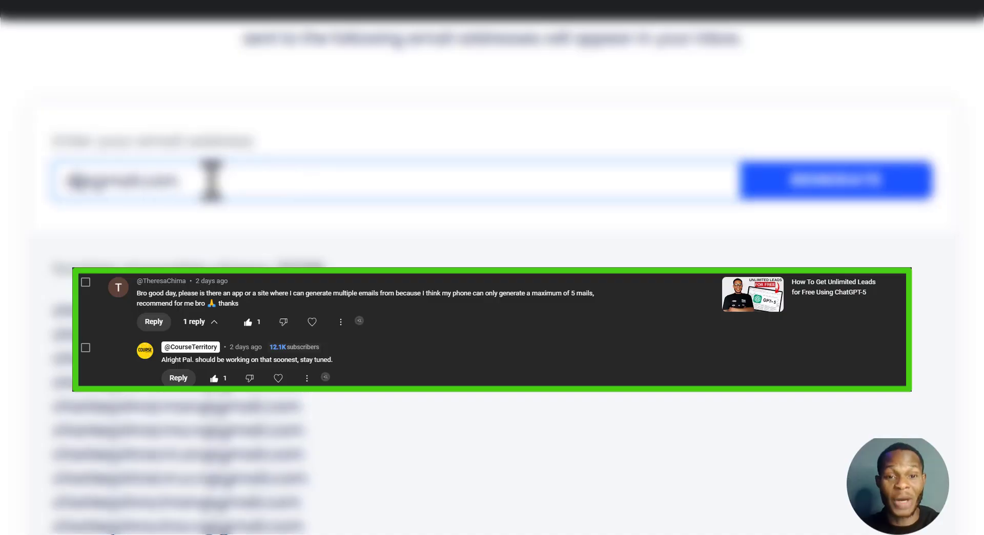
type("danielsimon")
left_click(830, 203)
scroll(454, 124, "down", 5)
scroll(453, 123, "up", 5)
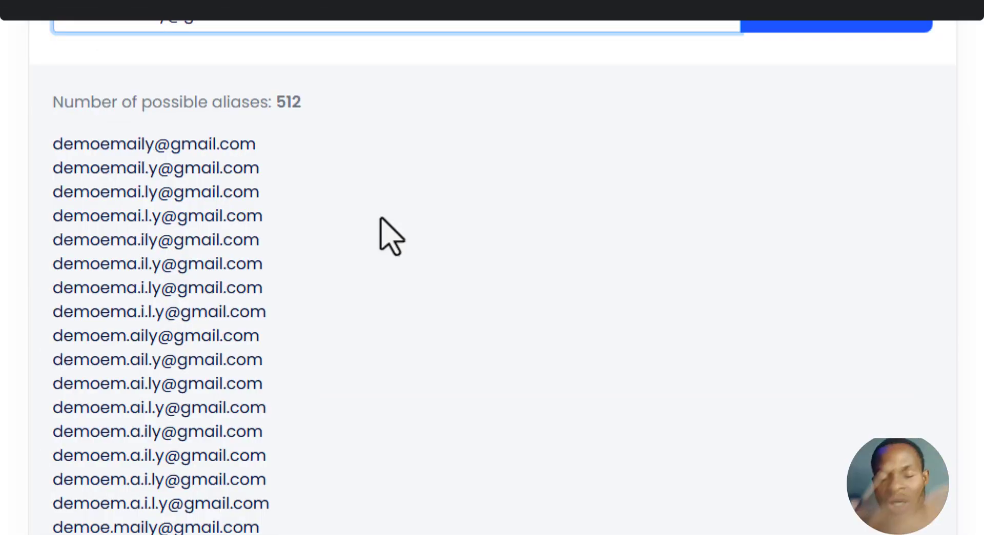
scroll(382, 220, "down", 2)
left_click_drag(264, 264, 53, 260)
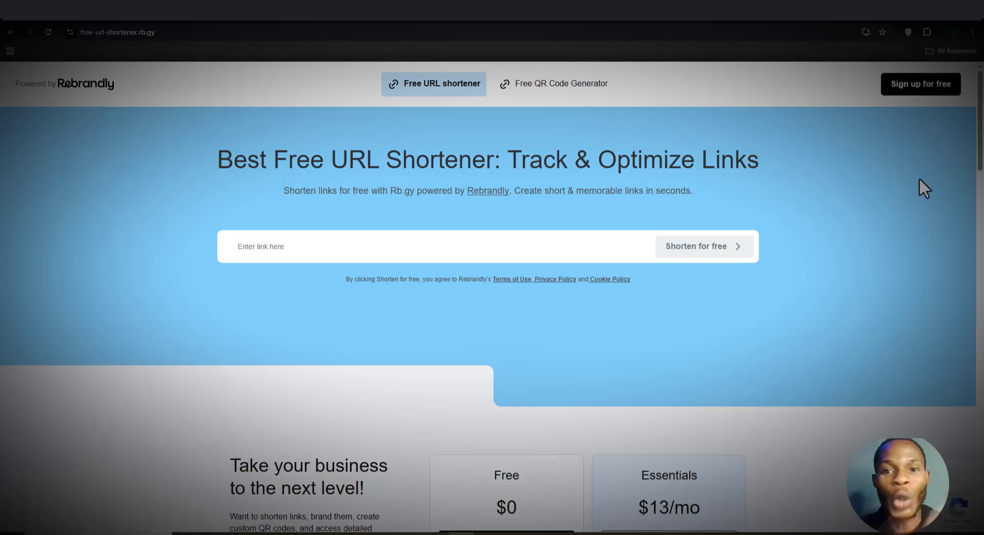
Open Rebrandly's free sign-up form and fill in the name and alias email.
left_click(894, 91)
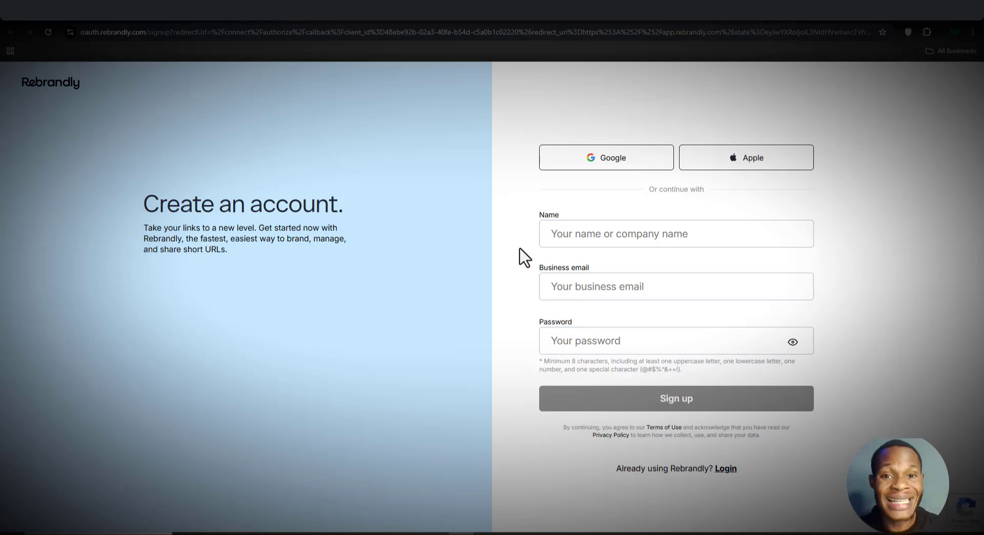
left_click(580, 234)
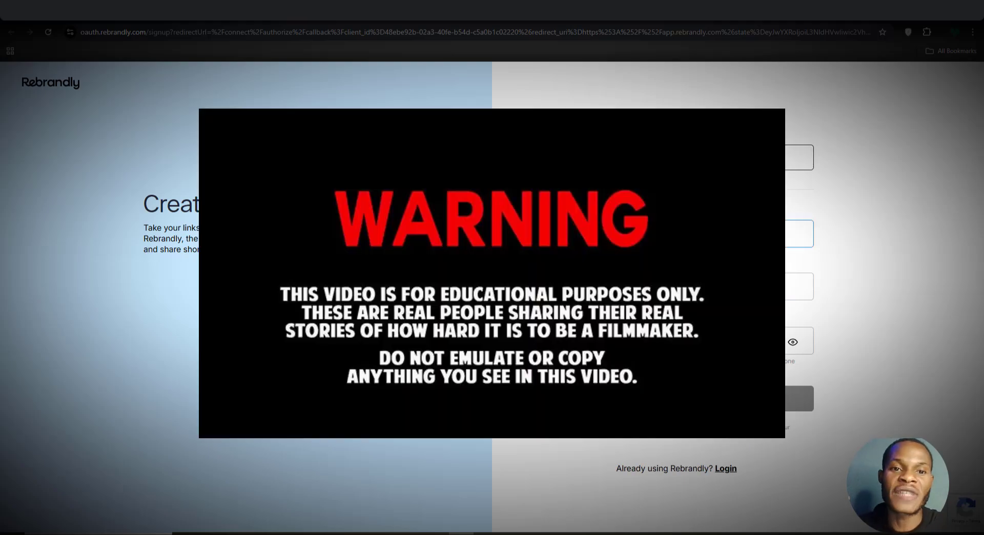
left_click(580, 286)
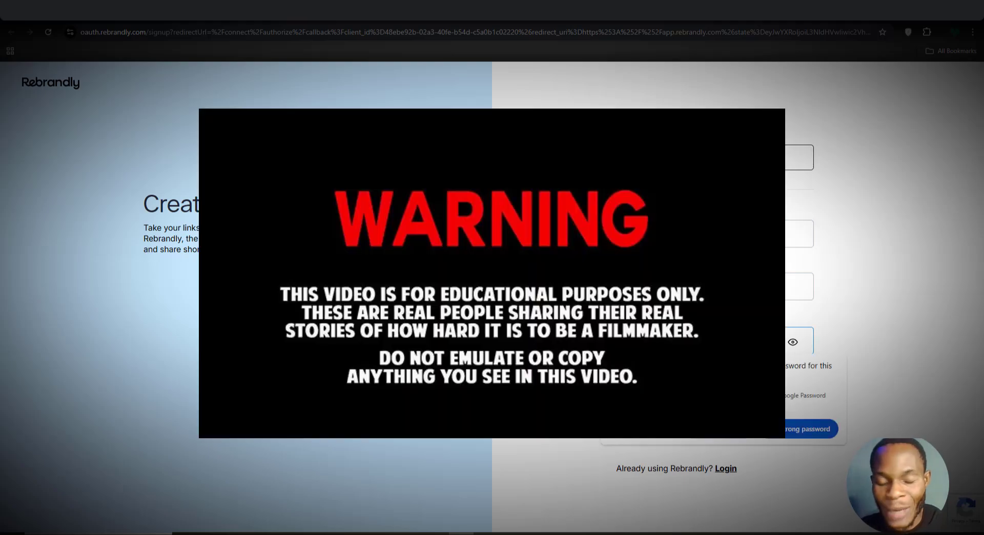
Paste the password from Sticky Notes, submit the sign-up, and highlight the verification message.
key("alt+Tab")
key("ctrl+a")
right_click(486, 90)
left_click(513, 100)
key("alt+Tab")
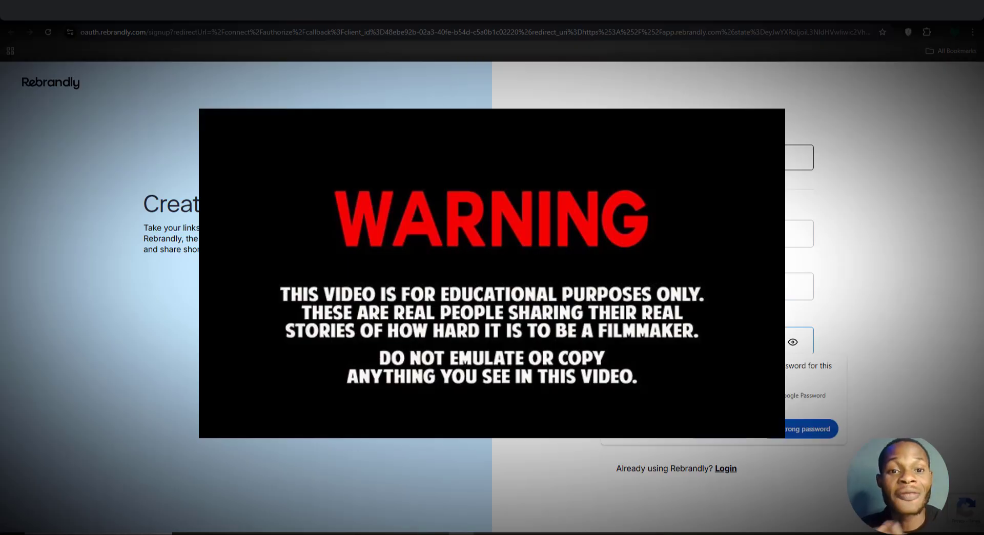
key("ctrl+v")
left_click(798, 398)
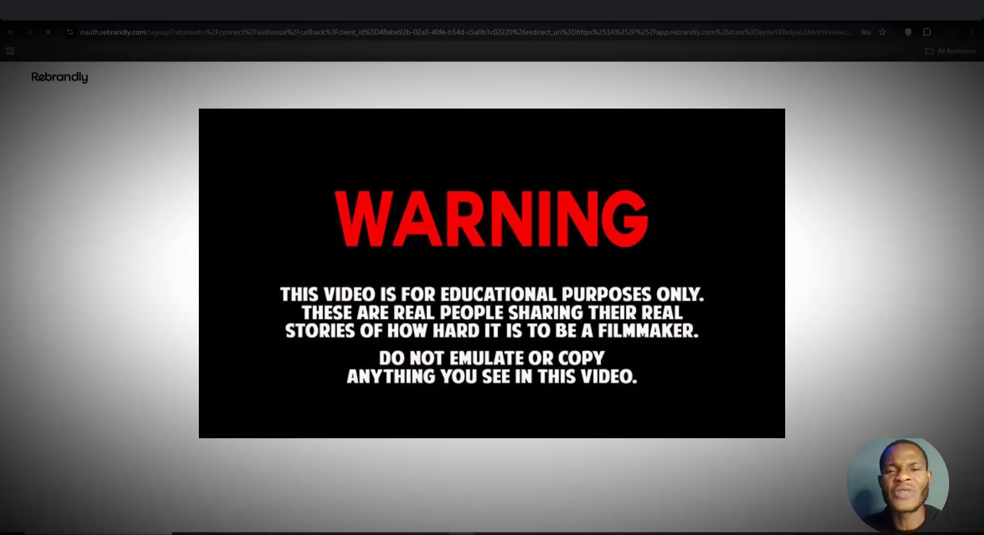
left_click_drag(360, 332, 540, 345)
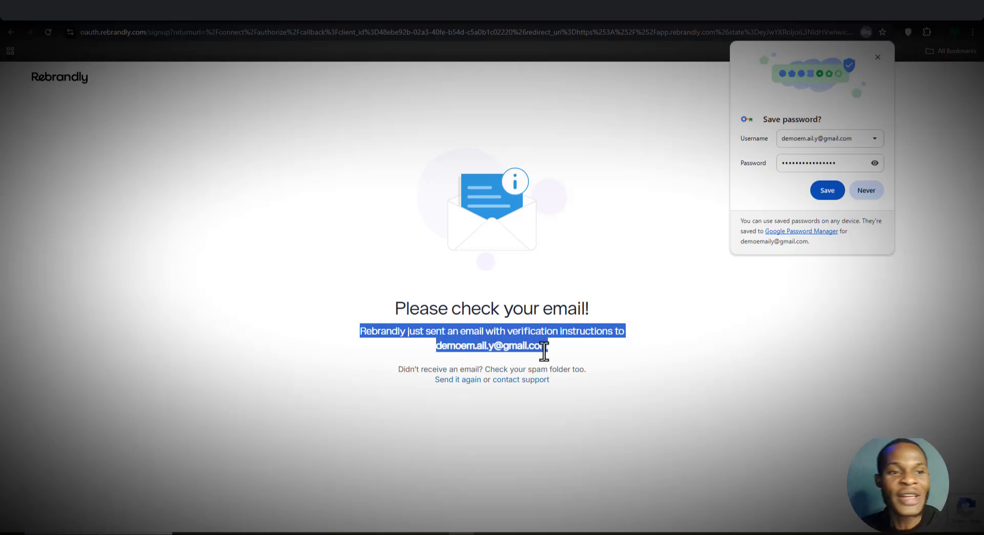
left_click(456, 346)
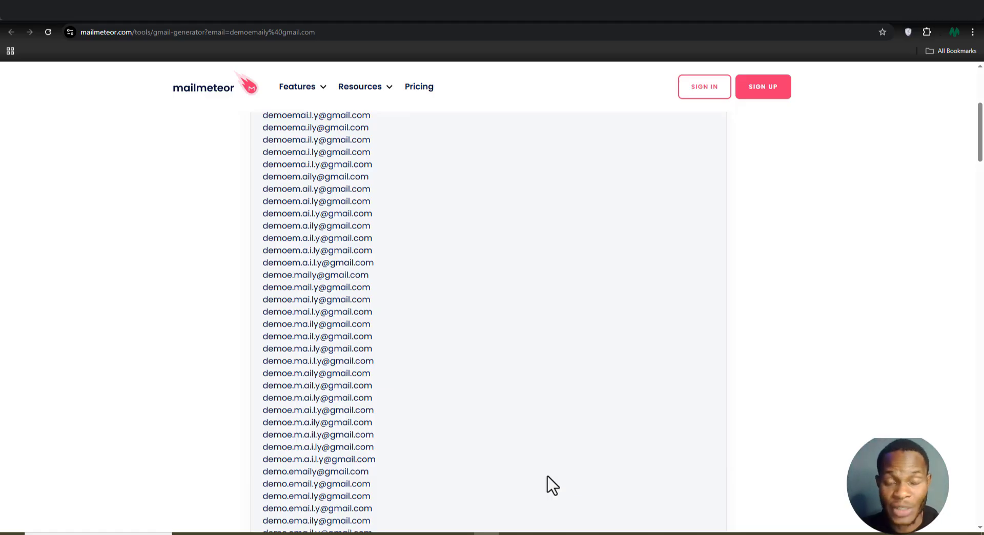
scroll(547, 477, "up", 3)
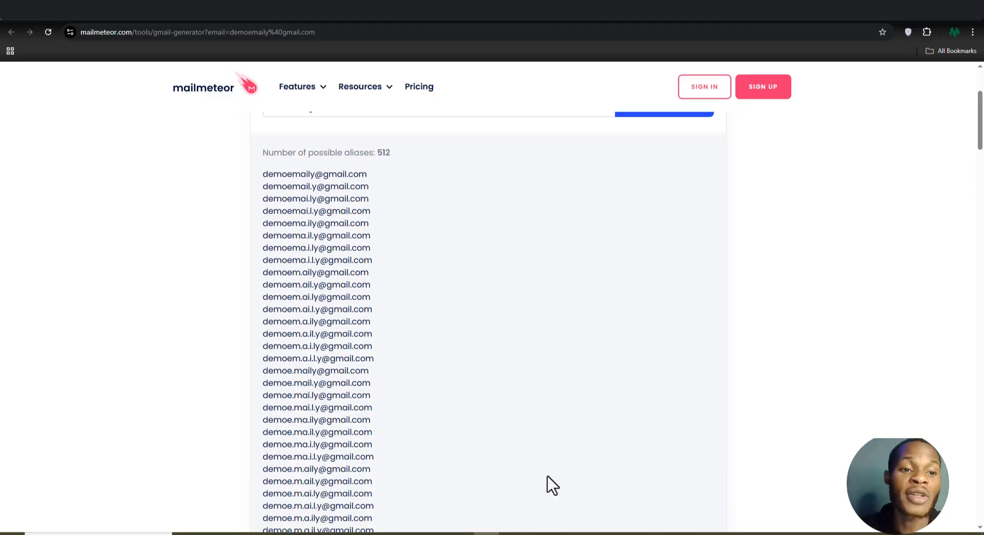
scroll(549, 480, "up", 1)
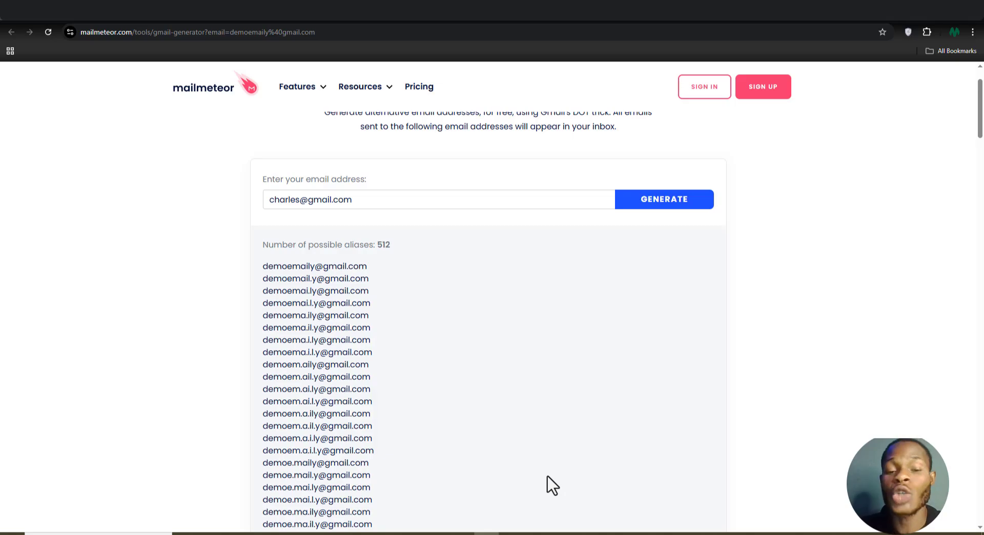
scroll(548, 476, "up", 1)
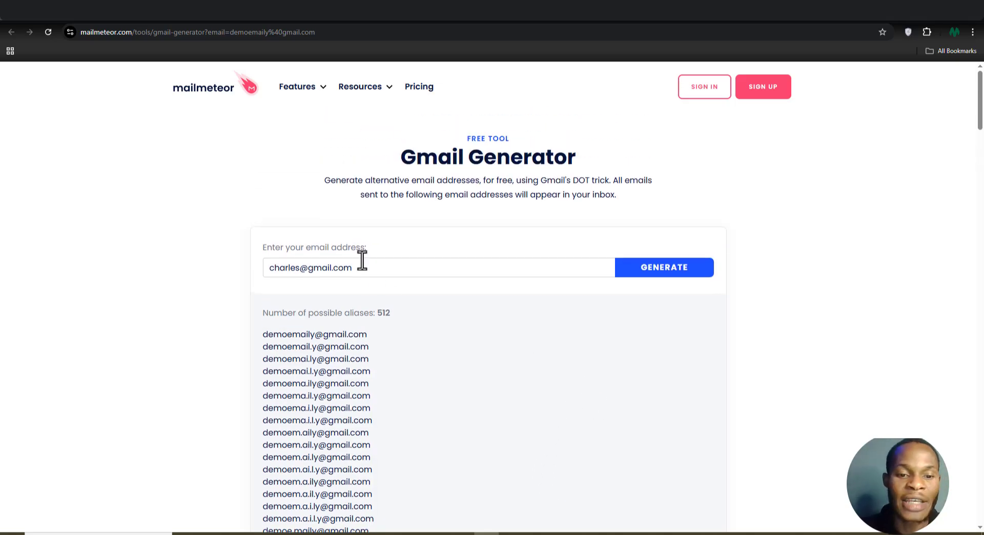
left_click_drag(362, 267, 249, 265)
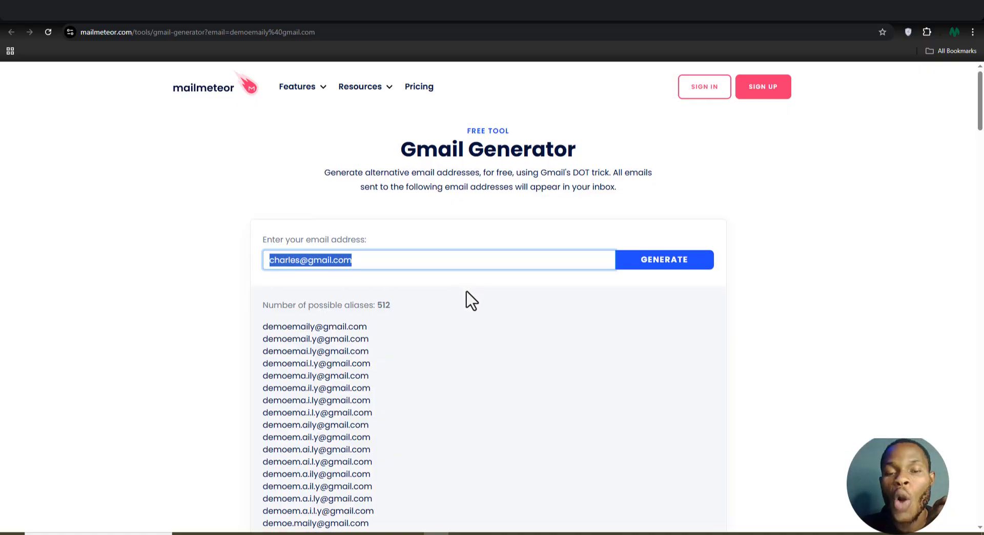
scroll(466, 292, "down", 4)
scroll(469, 291, "down", 4)
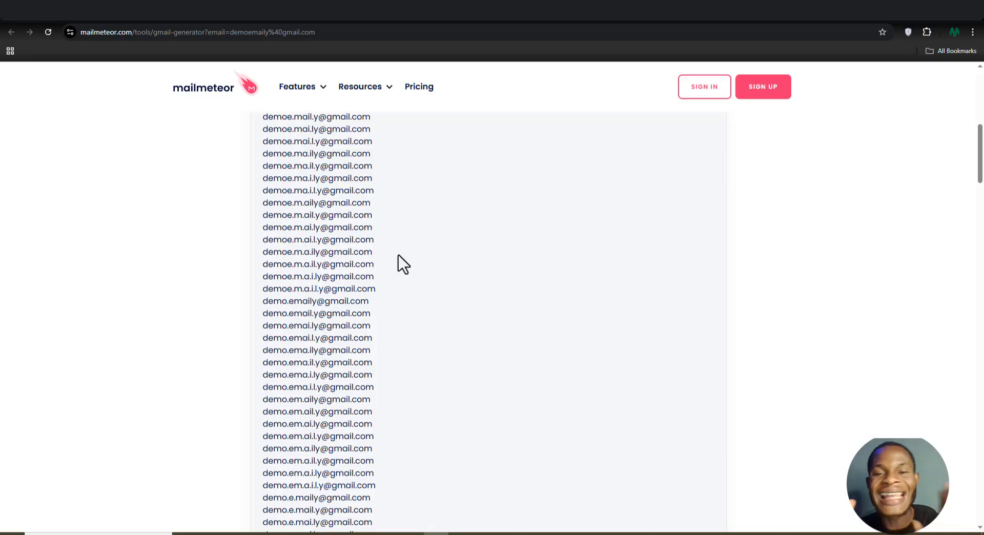
scroll(404, 254, "up", 7)
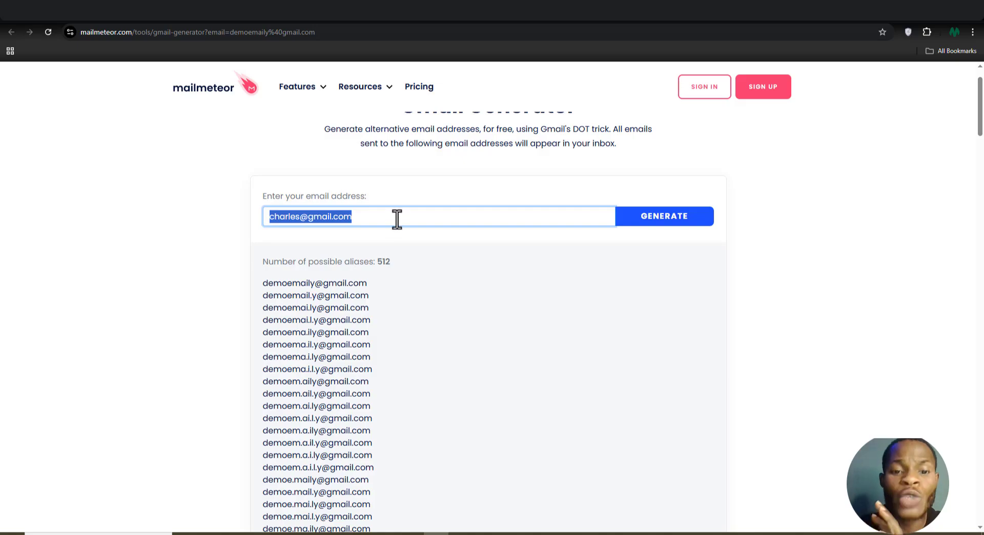
left_click(397, 219)
scroll(414, 255, "up", 1)
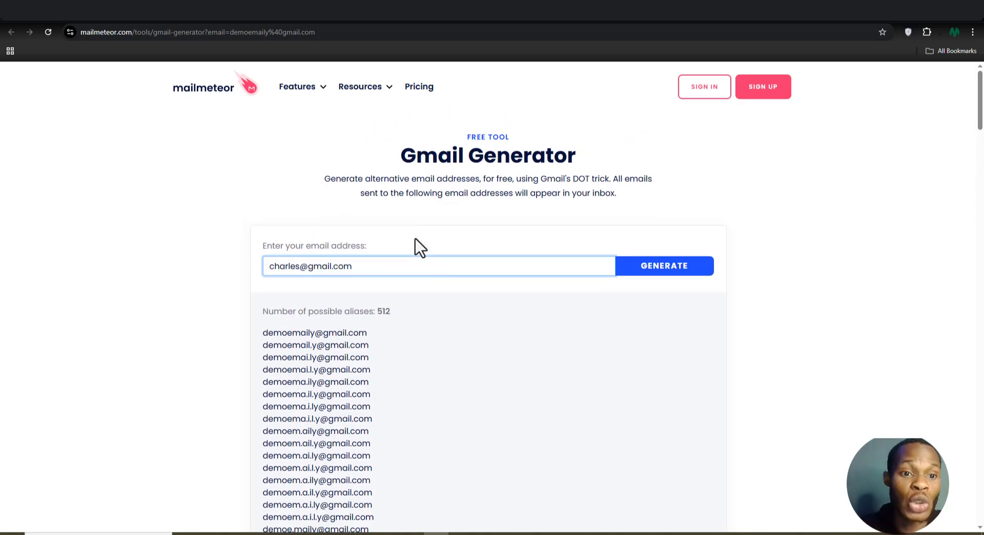
scroll(441, 266, "down", 2)
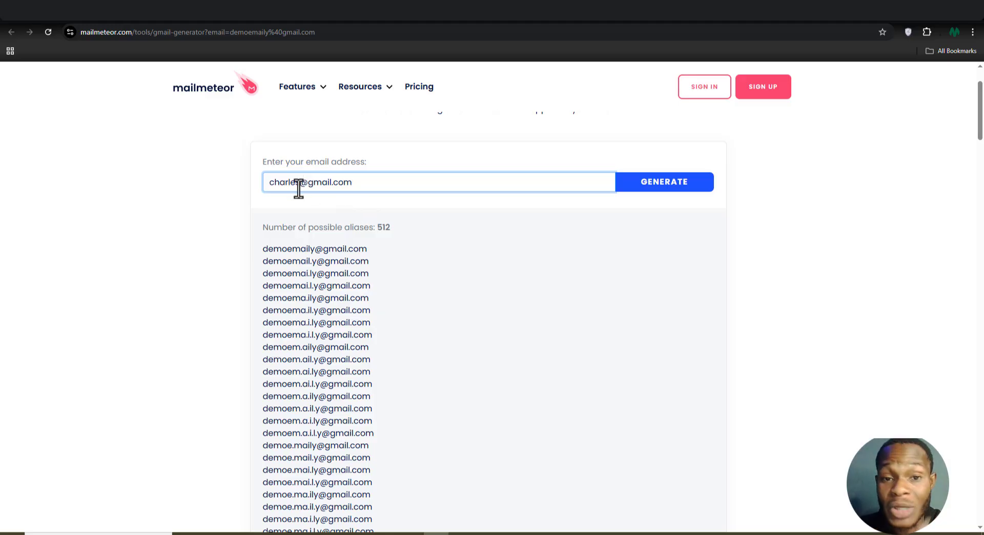
Insert 'john' before the @ sign, generate, and highlight the 1024 alias count.
left_click(300, 187)
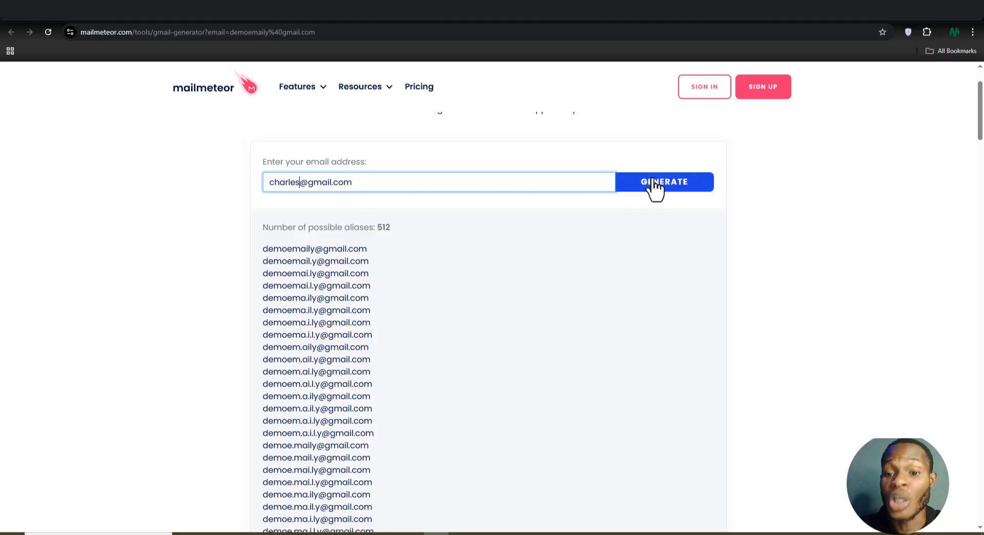
scroll(395, 300, "down", 1)
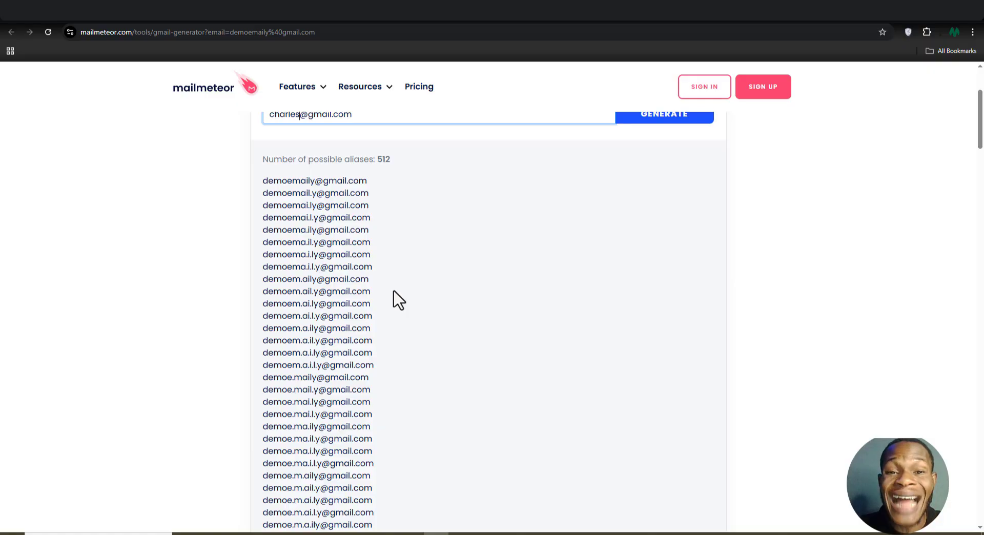
scroll(398, 297, "down", 1)
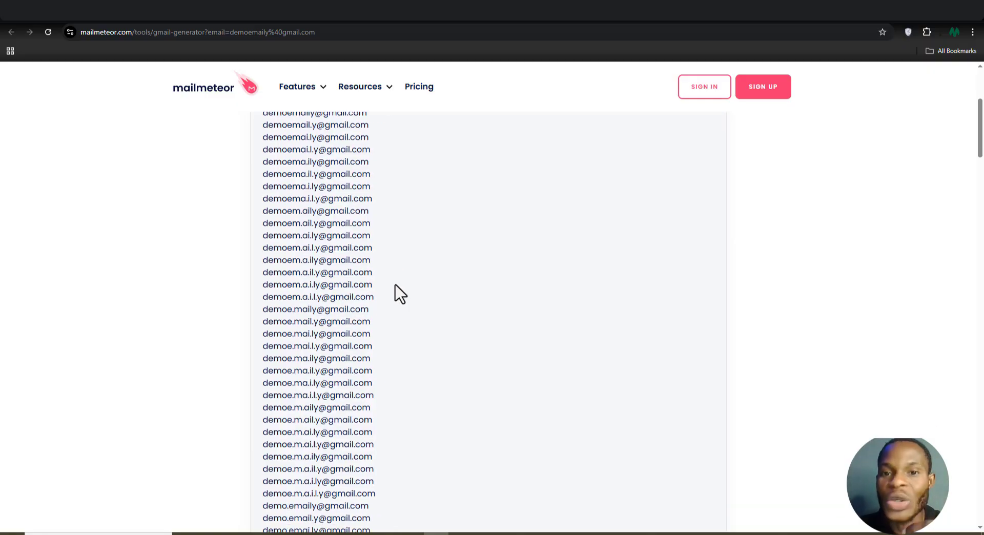
scroll(401, 295, "up", 2)
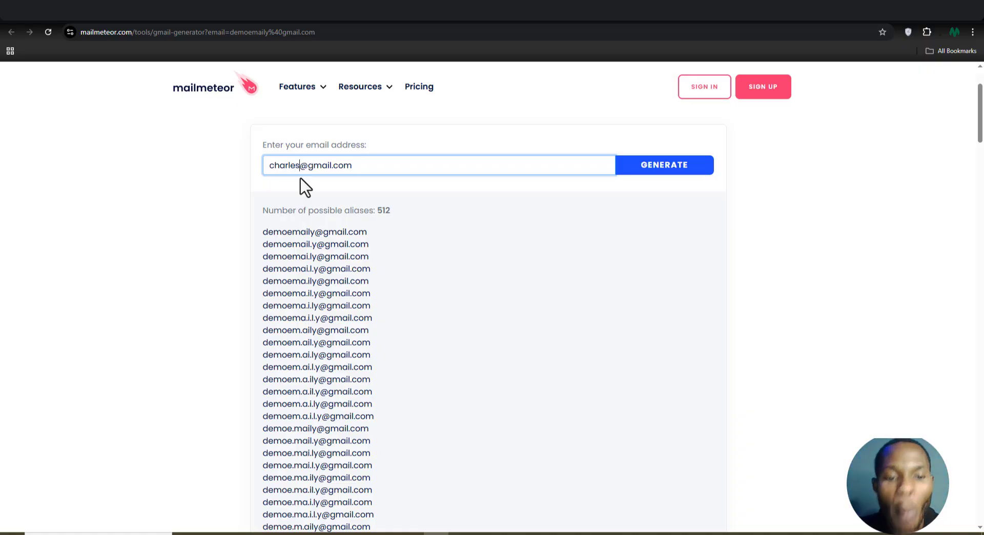
scroll(330, 227, "down", 1)
scroll(330, 226, "down", 1)
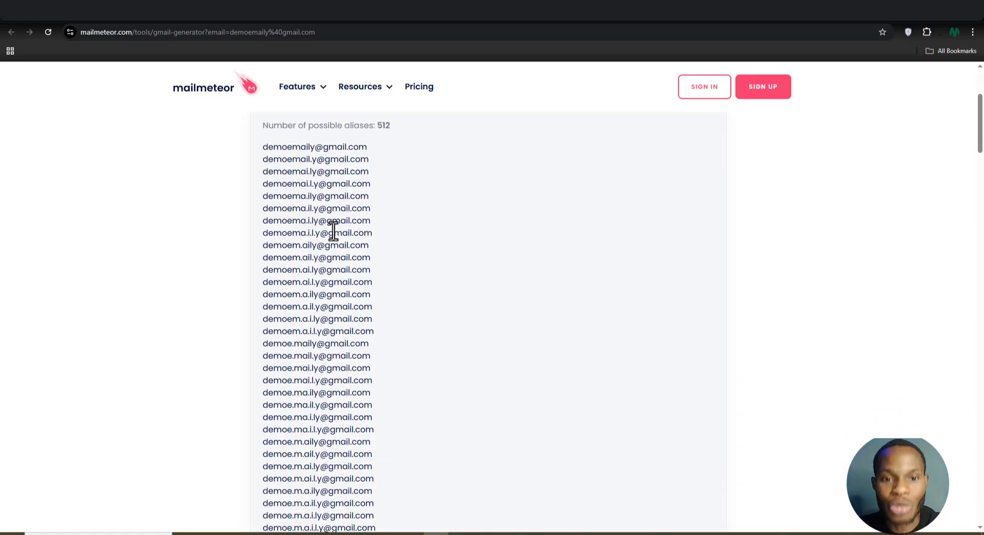
scroll(333, 231, "up", 1)
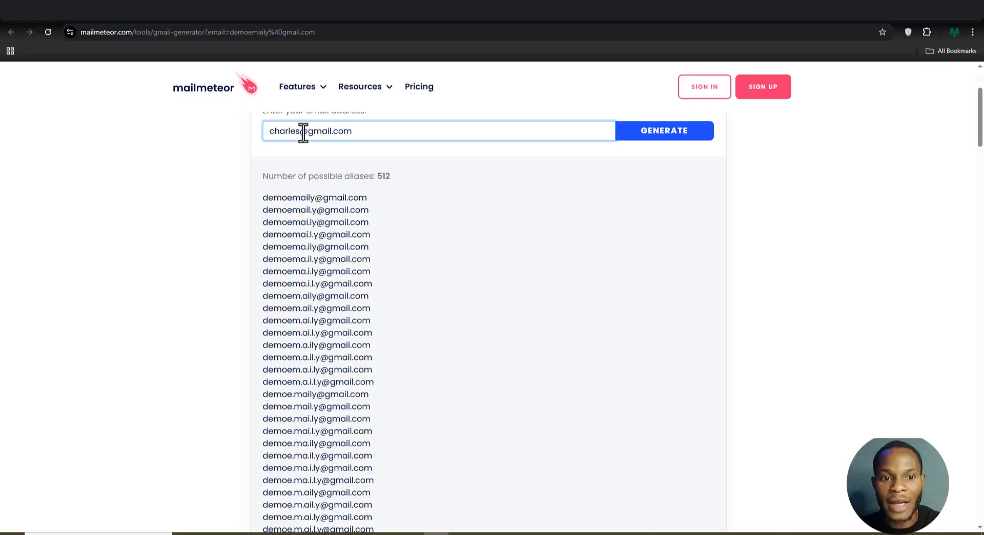
type("john")
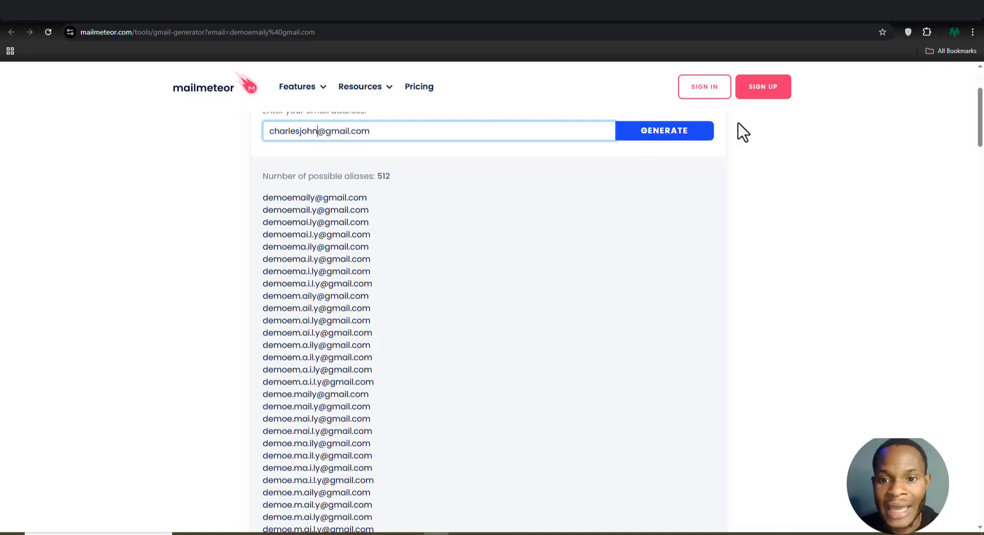
left_click(684, 135)
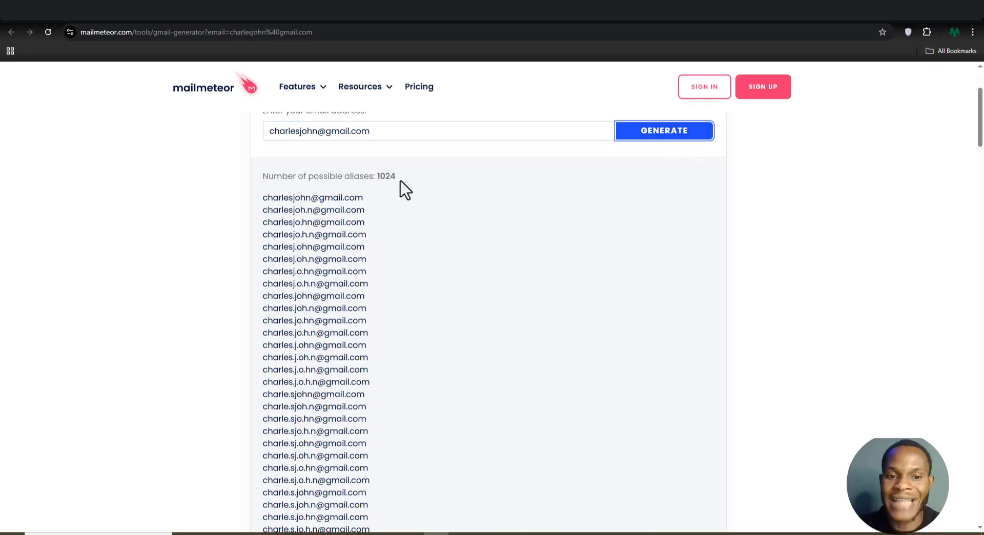
left_click_drag(400, 177, 377, 182)
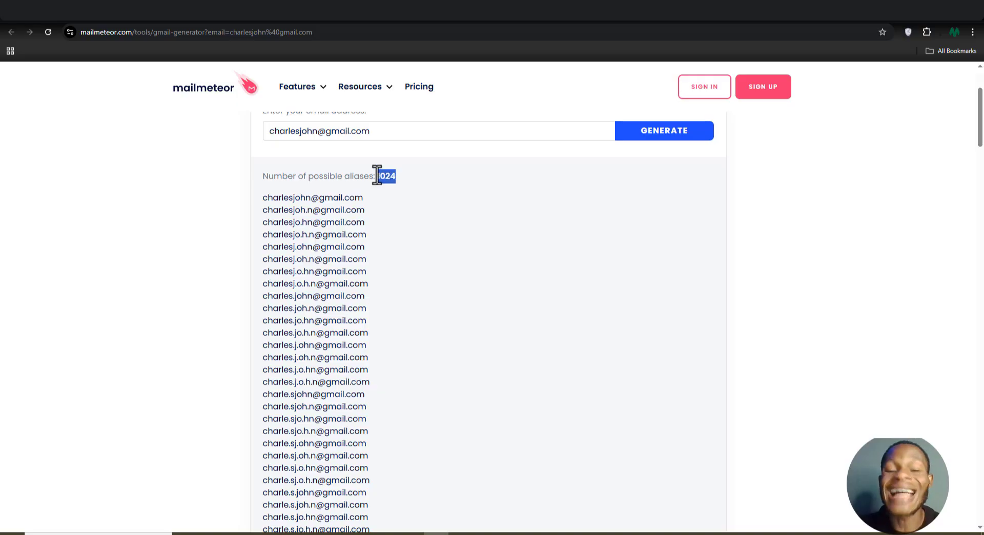
Prefix the username with 'simon', regenerate, and highlight the new 32768 alias count.
left_click(268, 132)
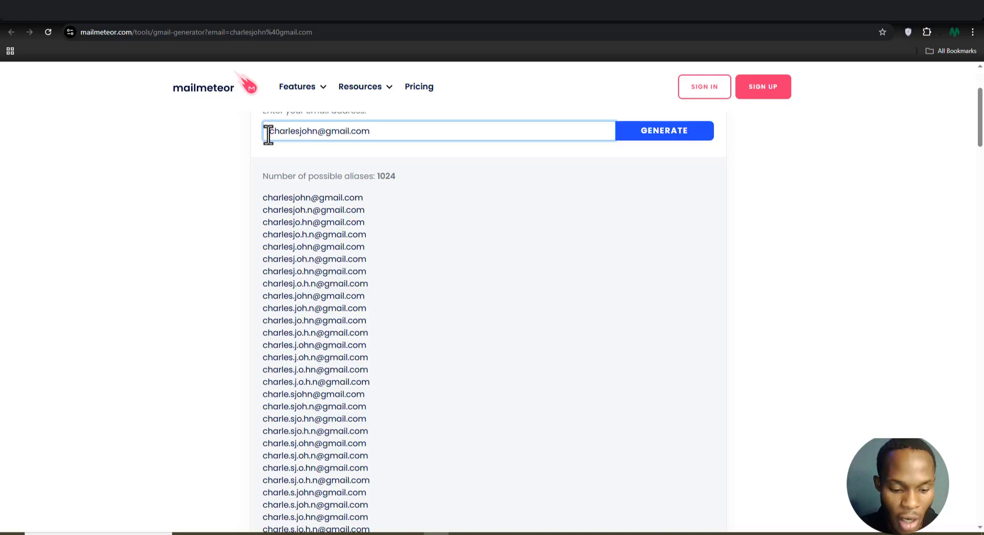
type("simon")
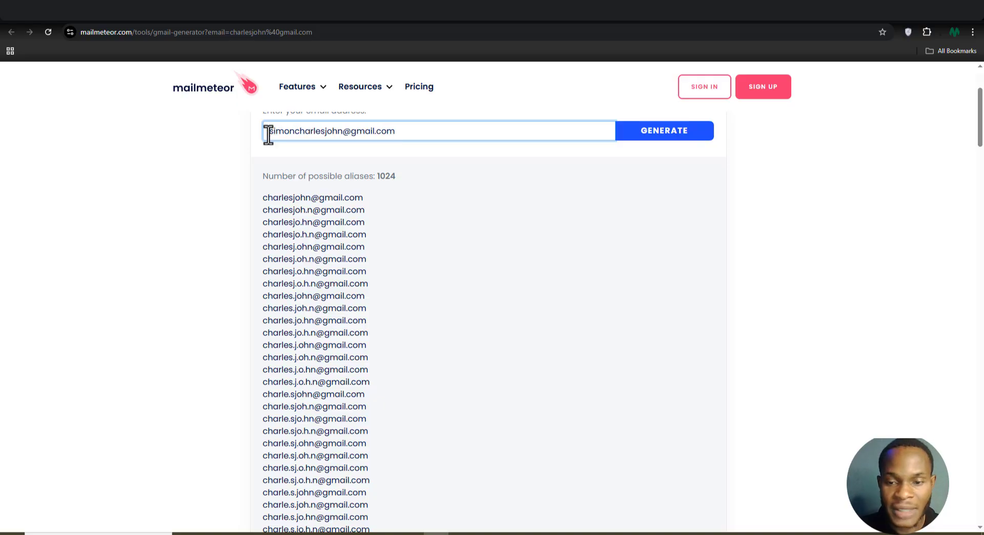
left_click(649, 138)
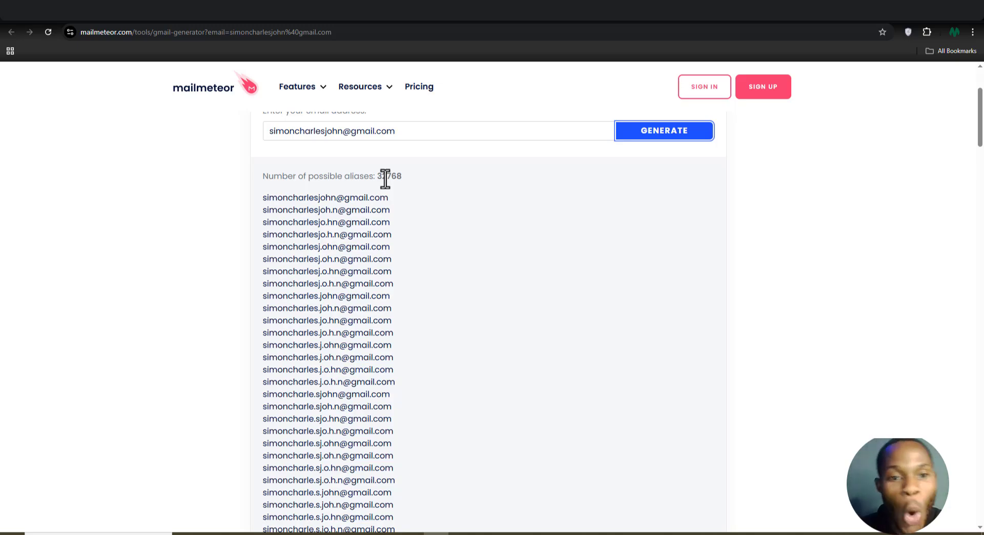
left_click_drag(409, 133, 266, 135)
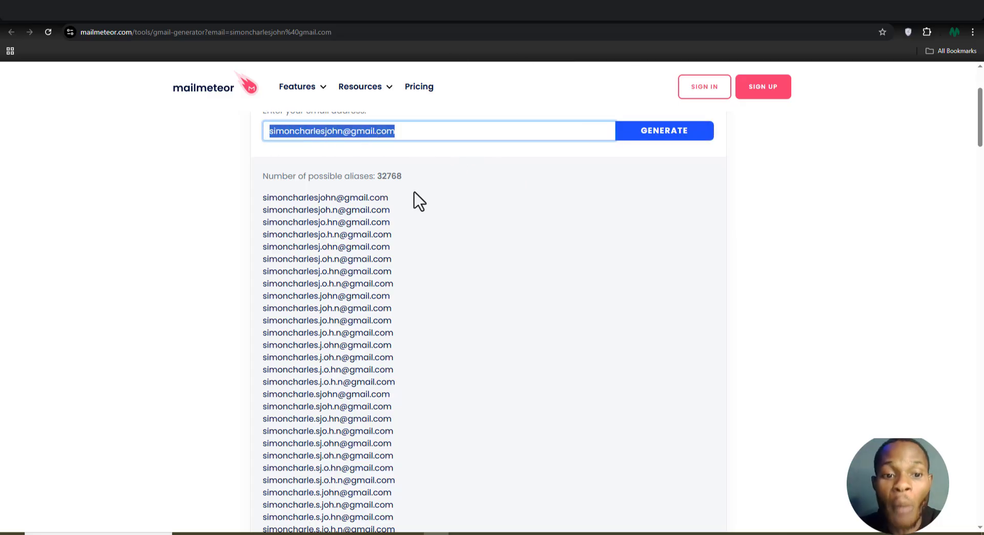
double_click(391, 177)
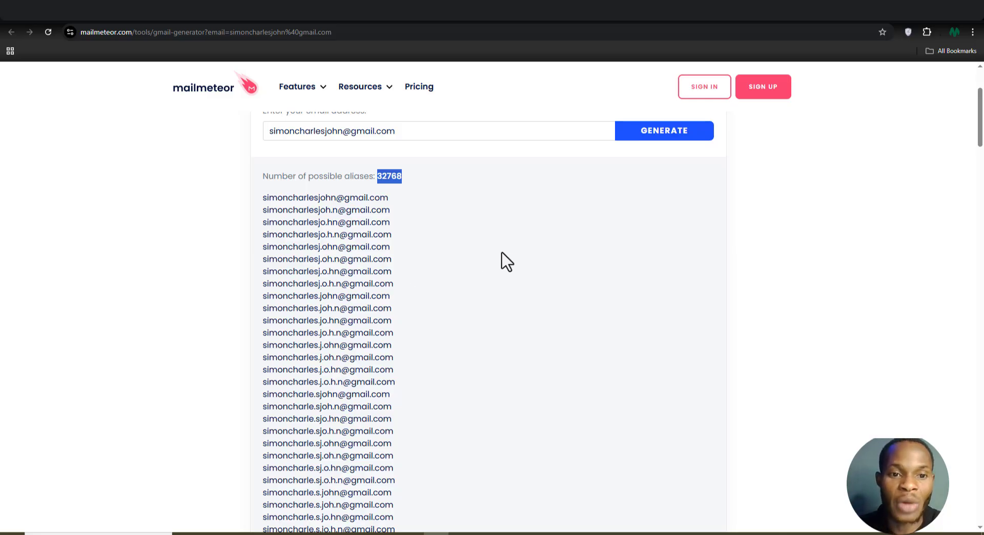
left_click_drag(342, 131, 254, 153)
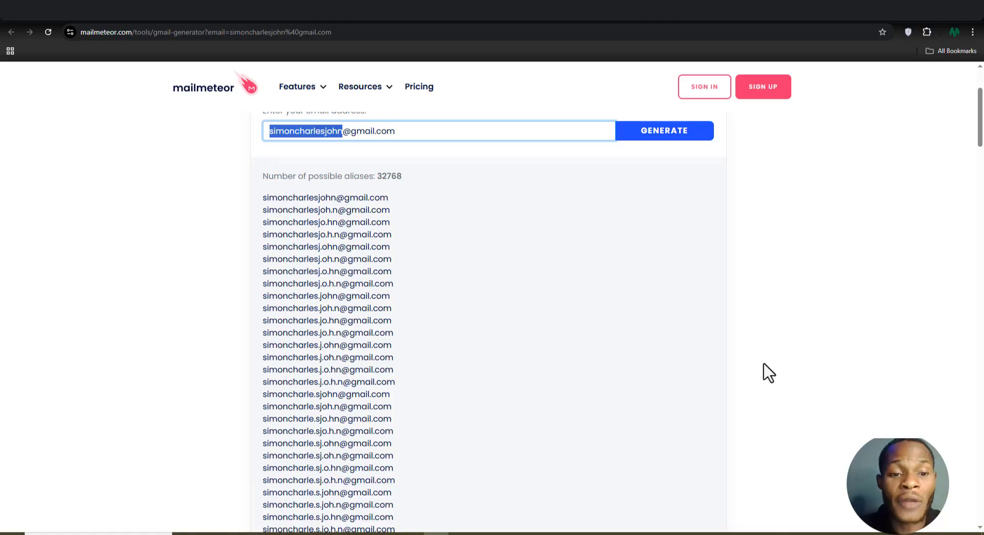
scroll(485, 315, "down", 2)
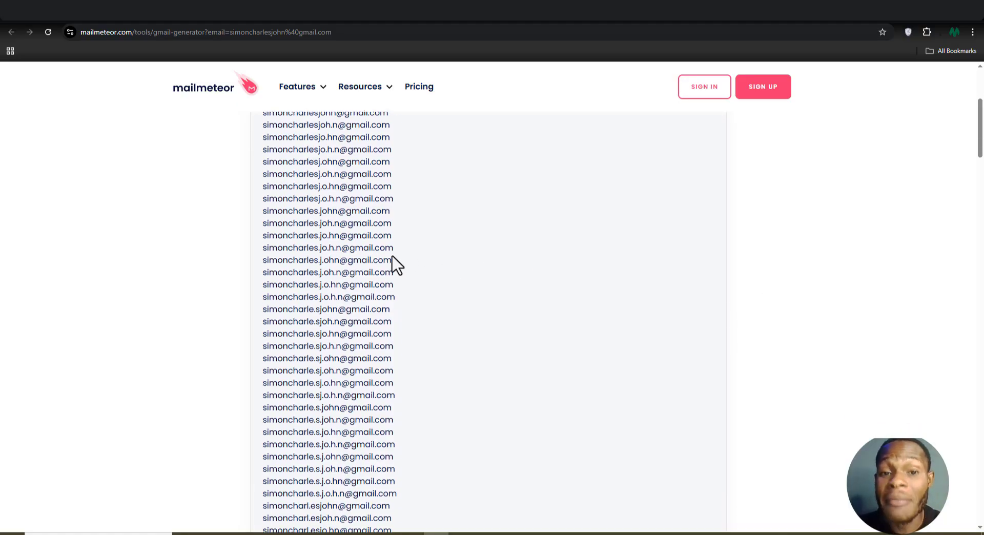
Switch to the murf.ai tab and close the Google sign-in popup.
left_click(339, 15)
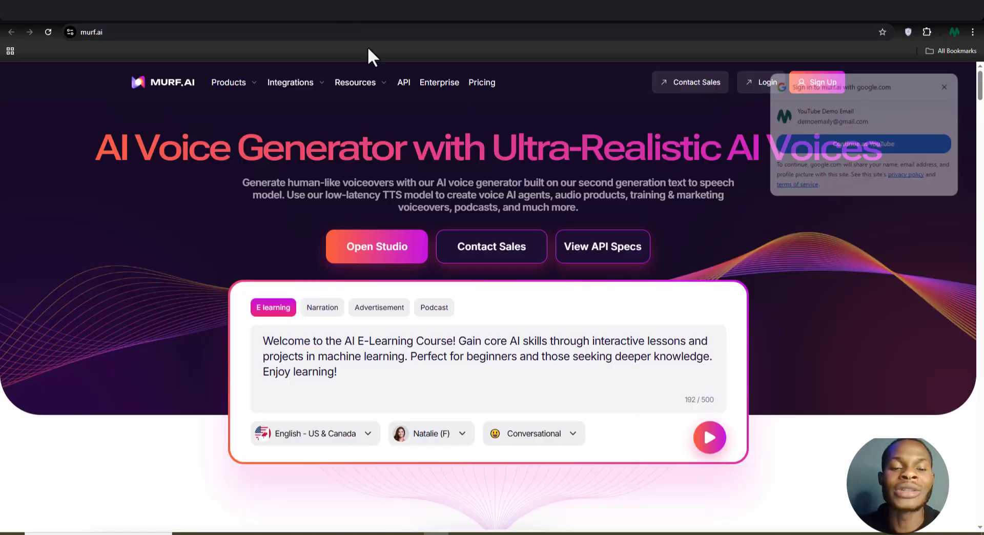
left_click(947, 86)
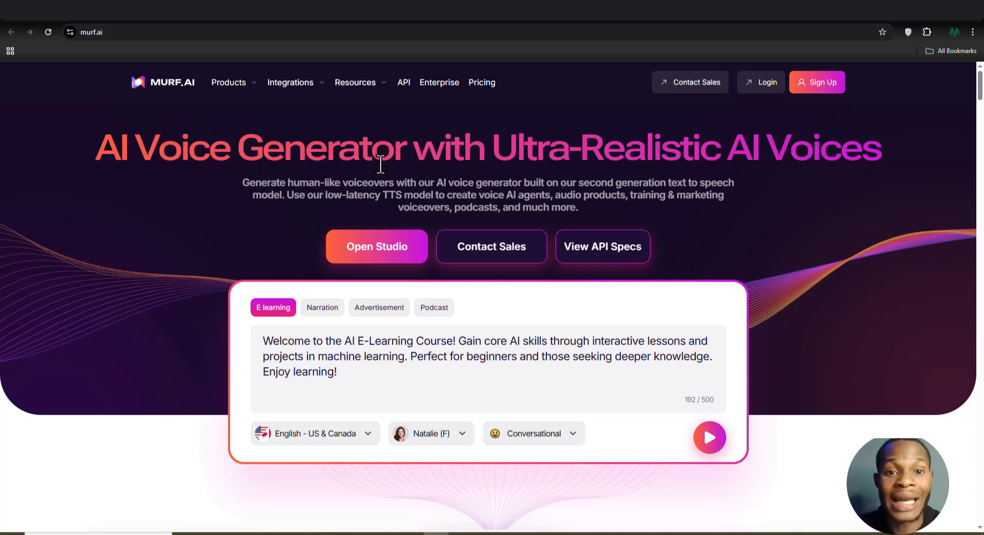
Replace the username with 'demoemaily' and generate its 512 dot aliases.
left_click(72, 13)
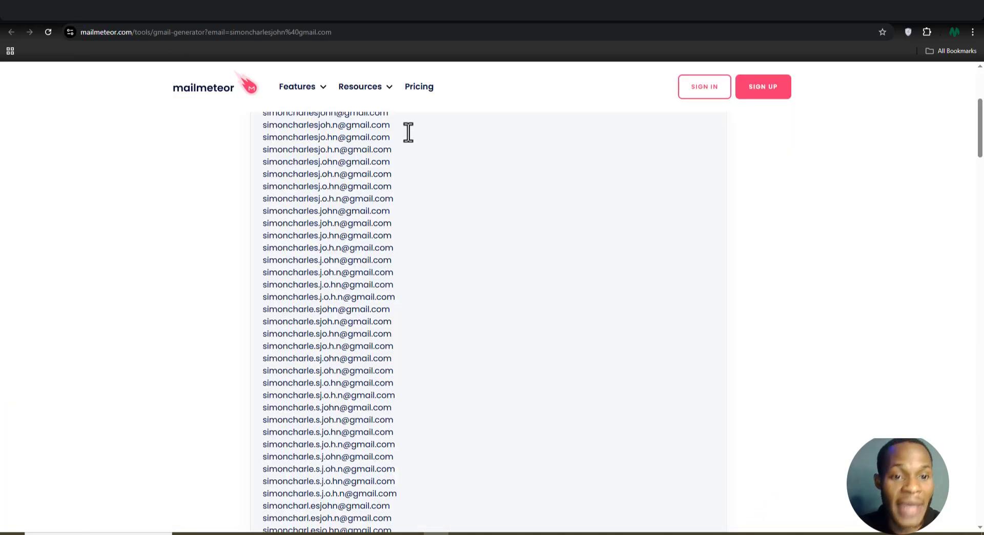
scroll(538, 257, "up", 4)
double_click(308, 233)
type("d")
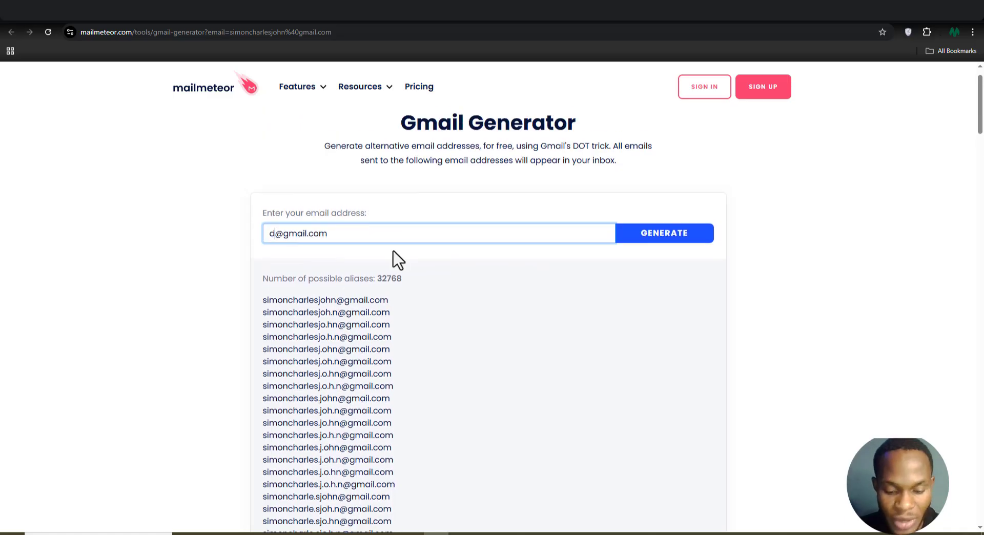
type("emoemaily")
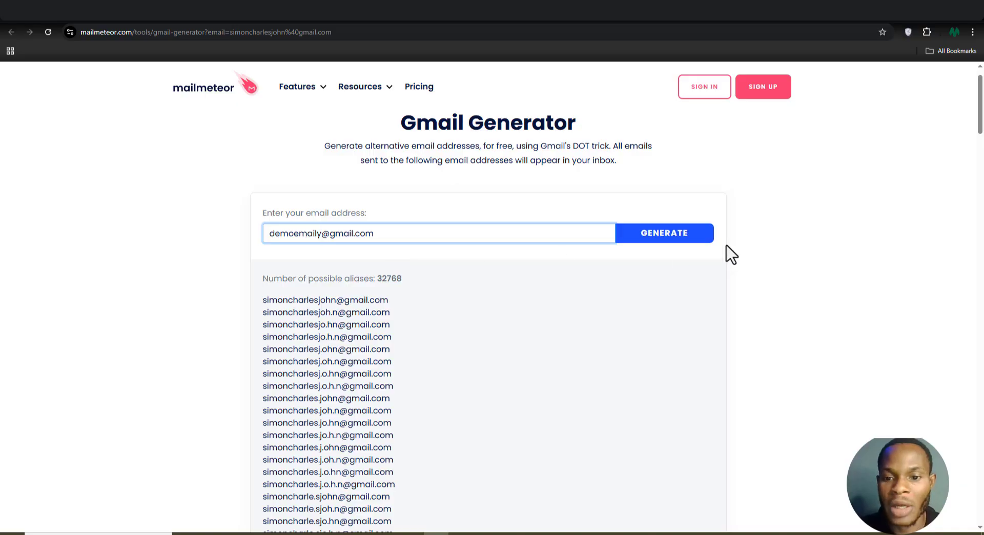
left_click(677, 242)
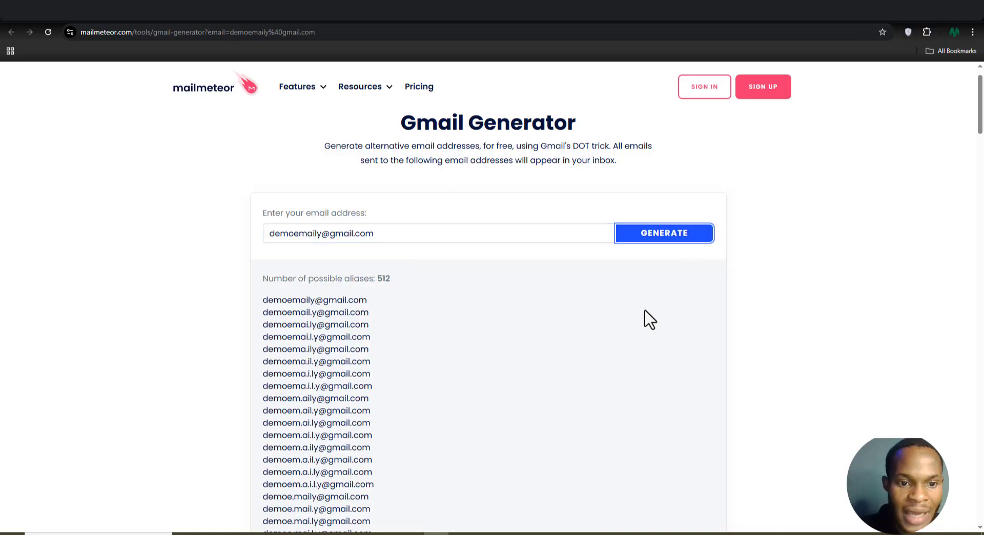
scroll(645, 313, "down", 3)
double_click(382, 143)
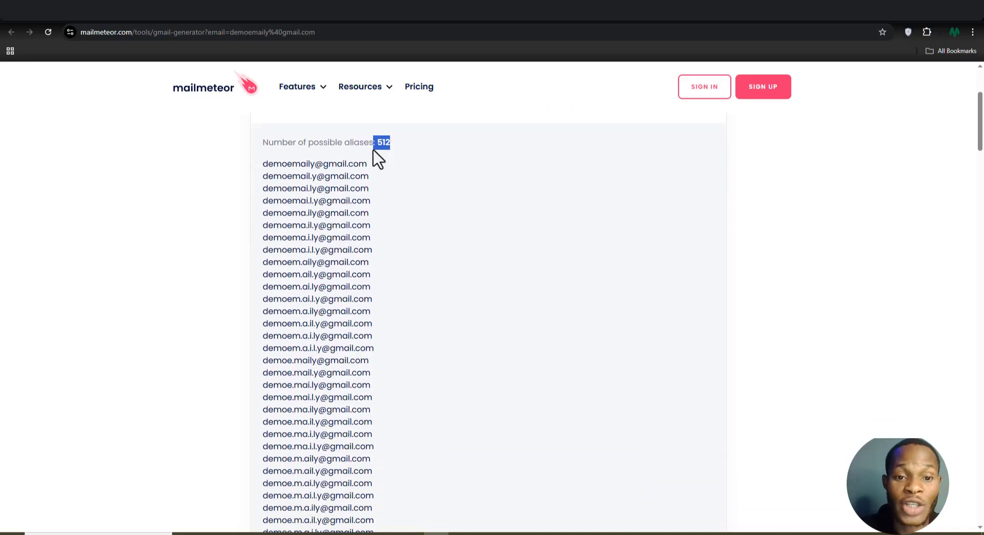
left_click(480, 200)
Select one dotted alias from the list and copy it.
scroll(492, 213, "up", 2)
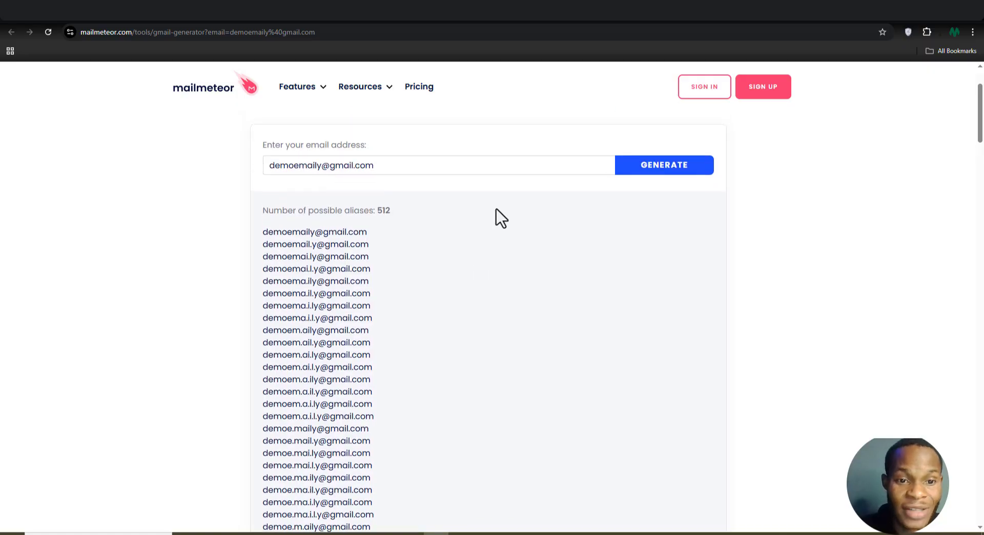
left_click_drag(263, 169, 323, 154)
left_click(323, 163)
scroll(468, 337, "down", 3)
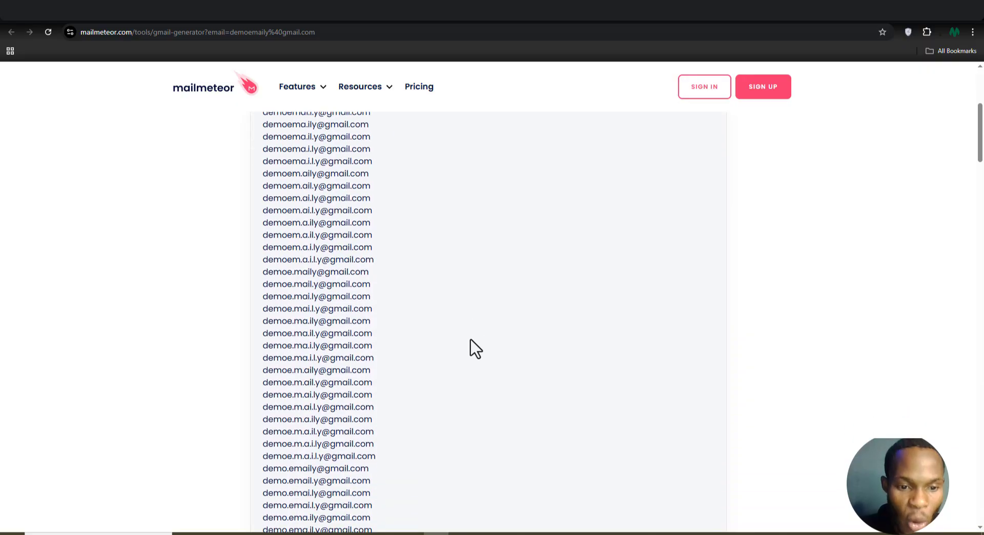
left_click_drag(390, 270, 261, 276)
right_click(279, 273)
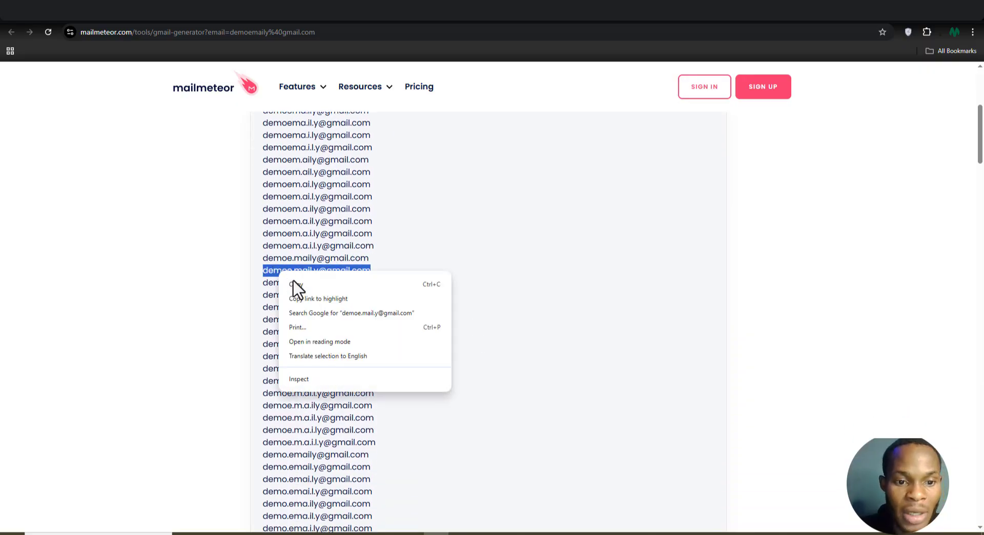
left_click(295, 286)
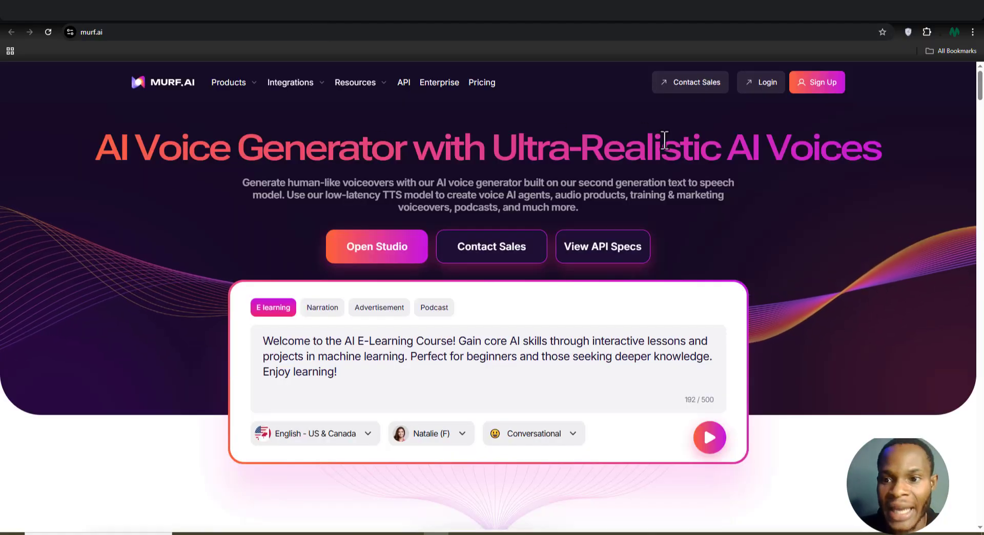
Open Murf's Sign Up form and paste the dotted alias as the work email.
left_click(809, 88)
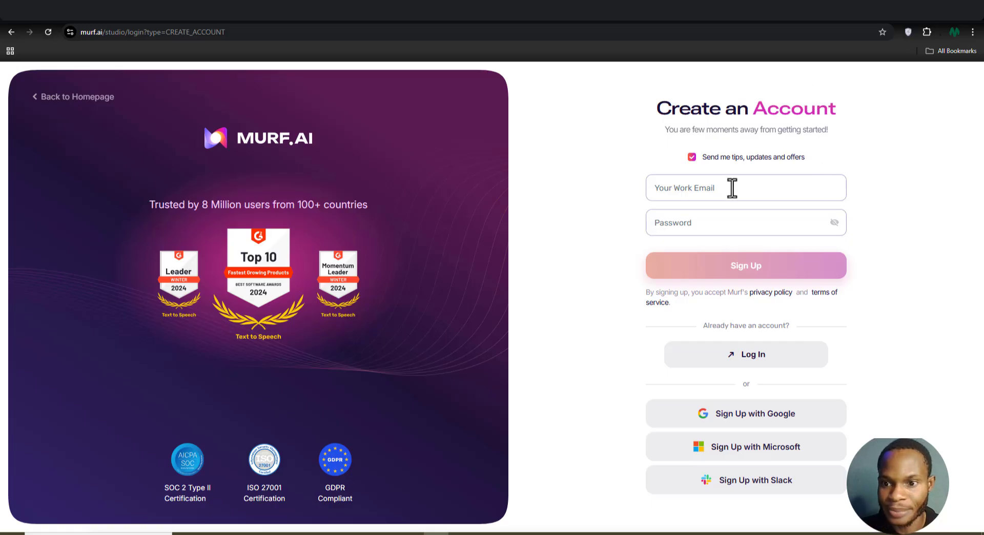
key("ctrl+v")
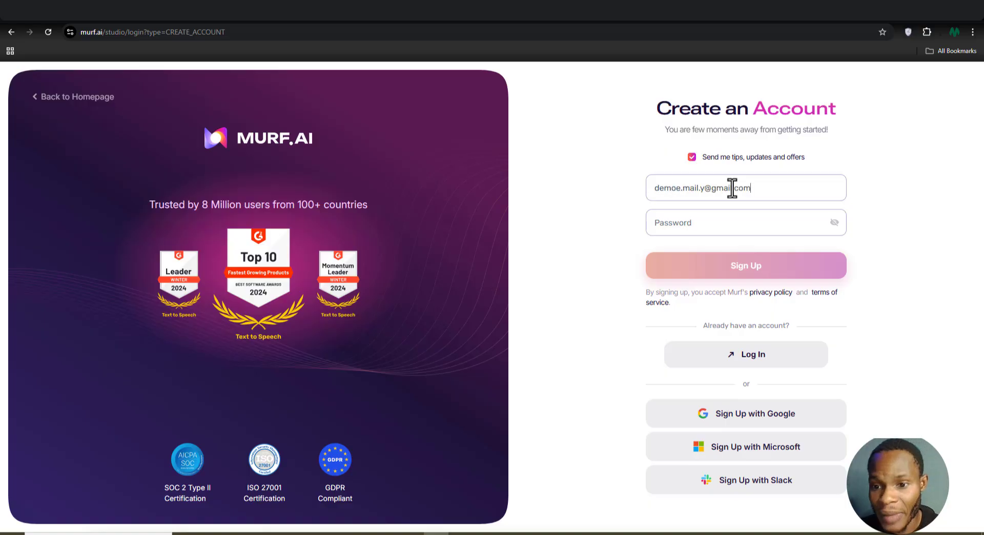
left_click(705, 227)
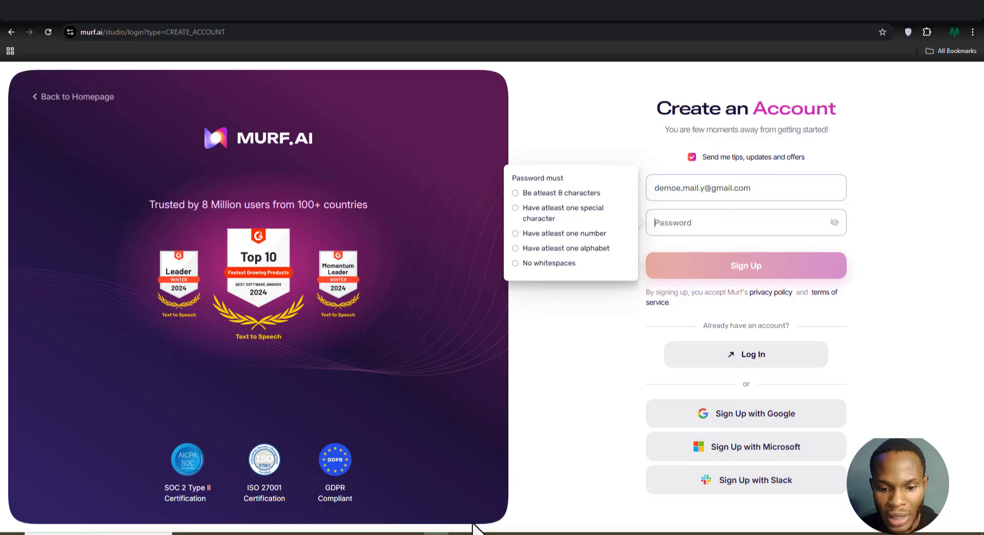
Copy the password from Sticky Notes into the Password field and submit the sign-up.
mouse_move(472, 532)
left_click(455, 518)
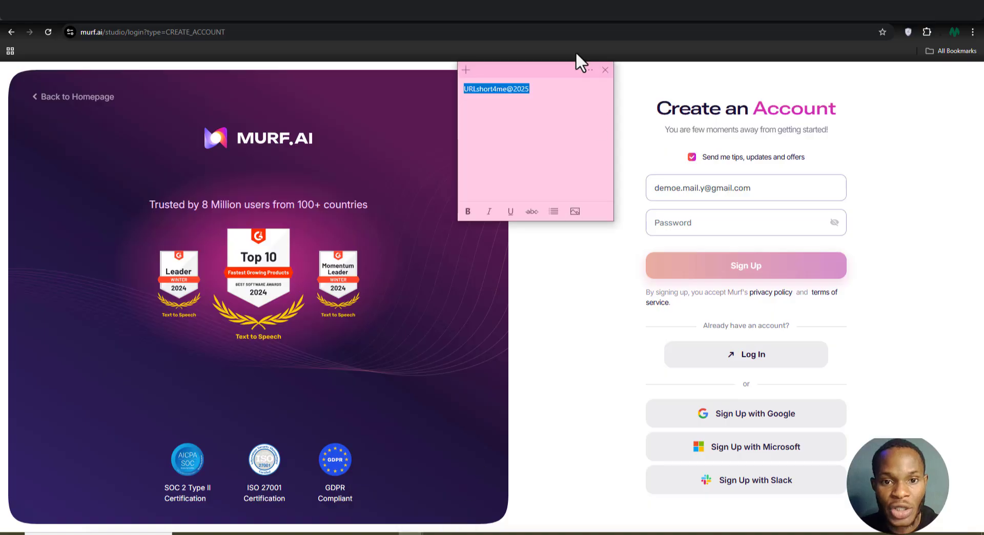
right_click(519, 91)
left_click(545, 111)
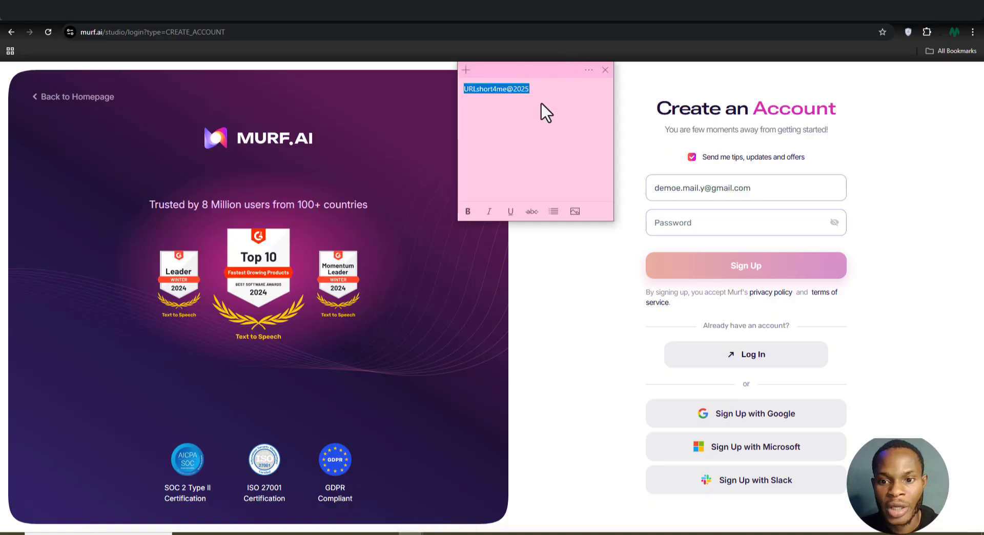
left_click(676, 221)
key("ctrl+v")
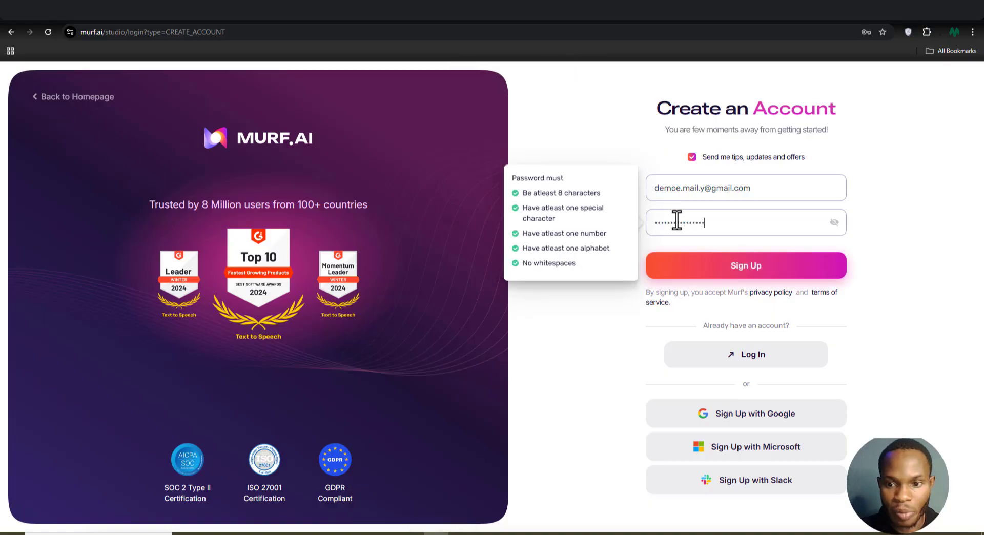
left_click(771, 281)
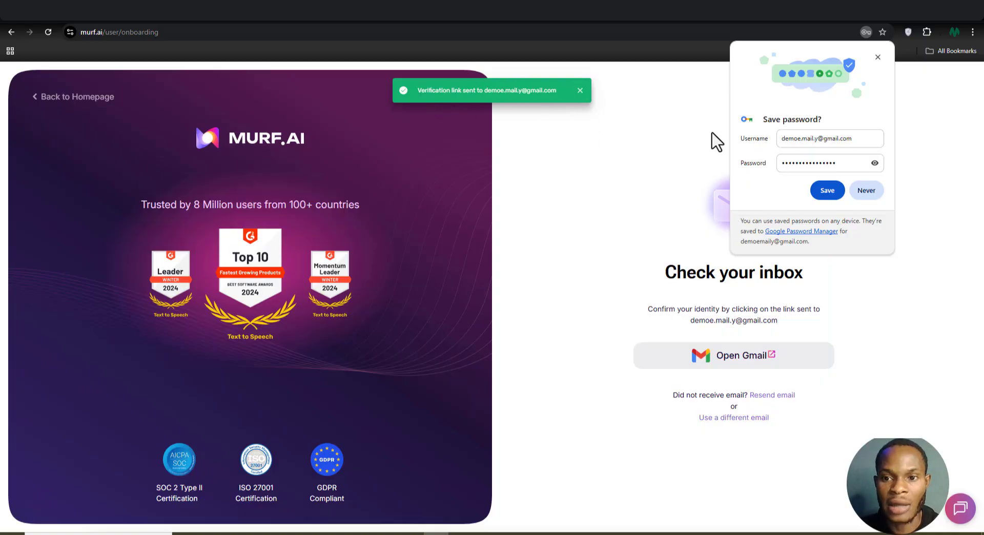
Refresh Gmail, open 'Welcome to Murf! Verify your email.', and follow its verify link.
left_click(678, 22)
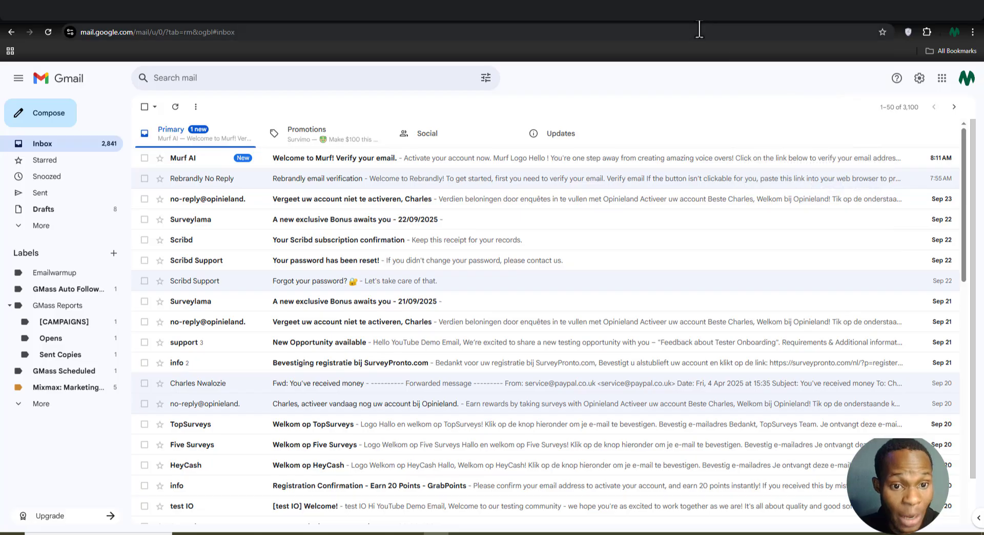
left_click(47, 32)
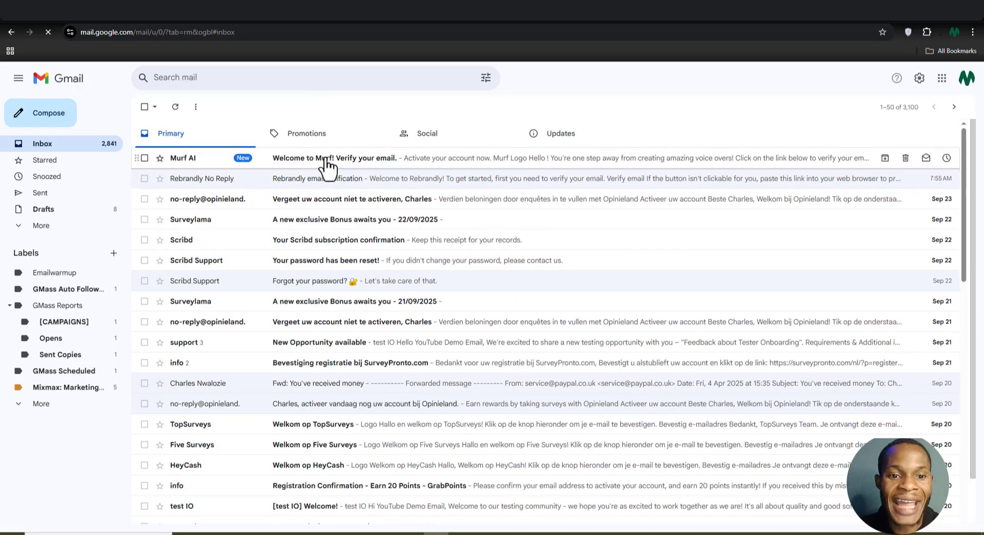
left_click(327, 163)
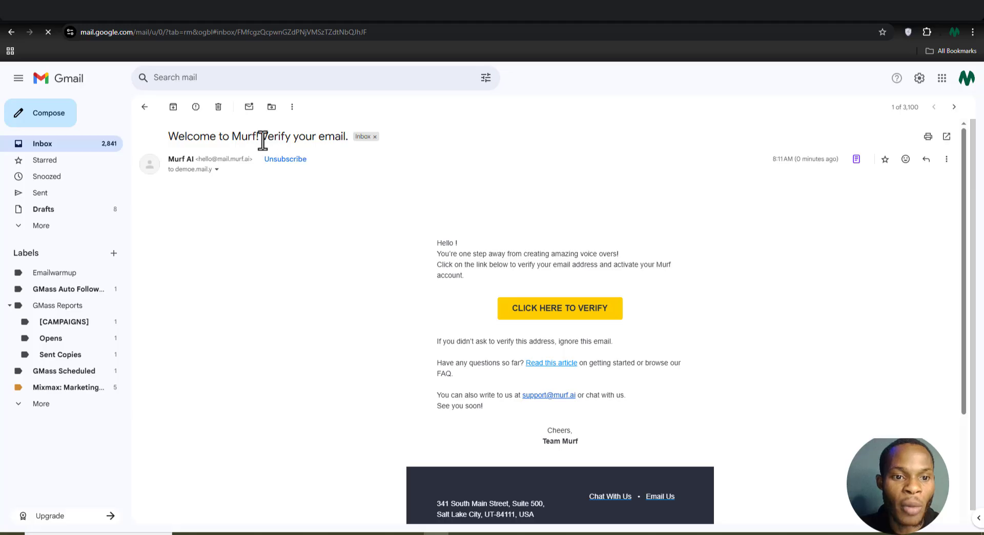
scroll(436, 241, "down", 1)
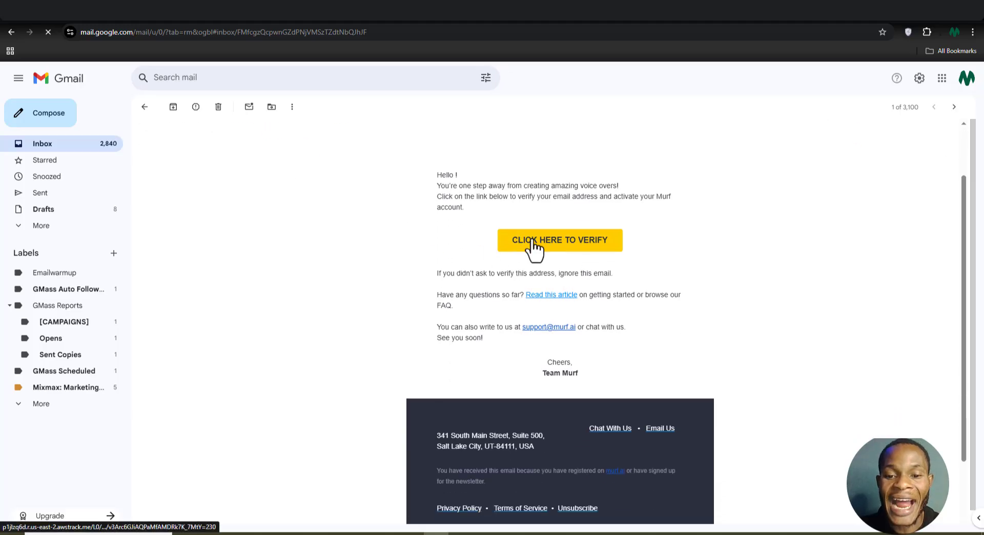
left_click(563, 246)
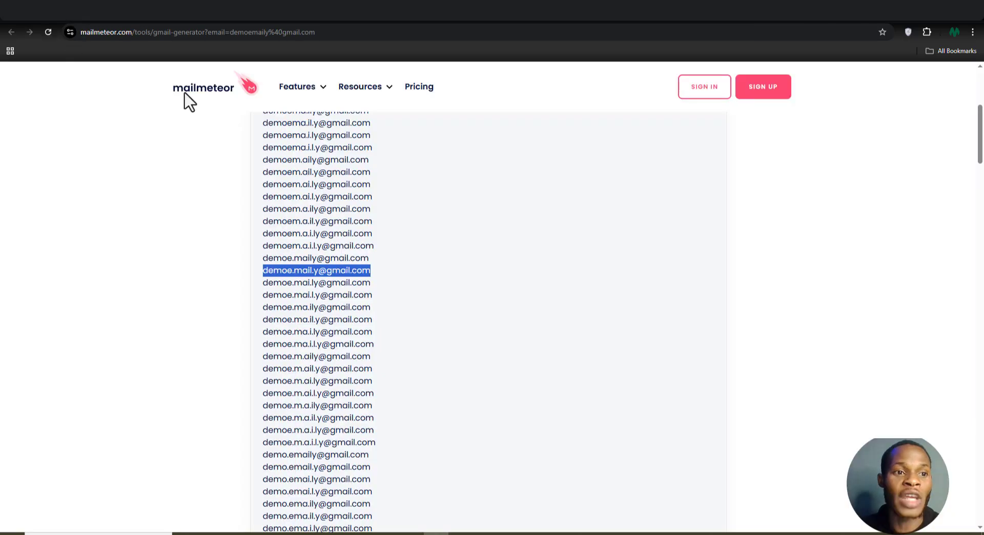
scroll(427, 307, "down", 2)
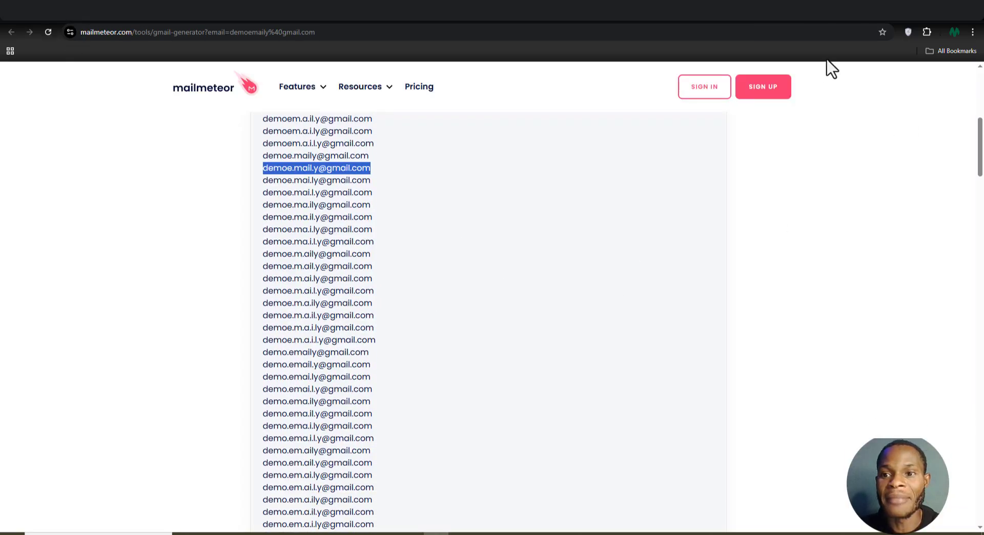
left_click(797, 13)
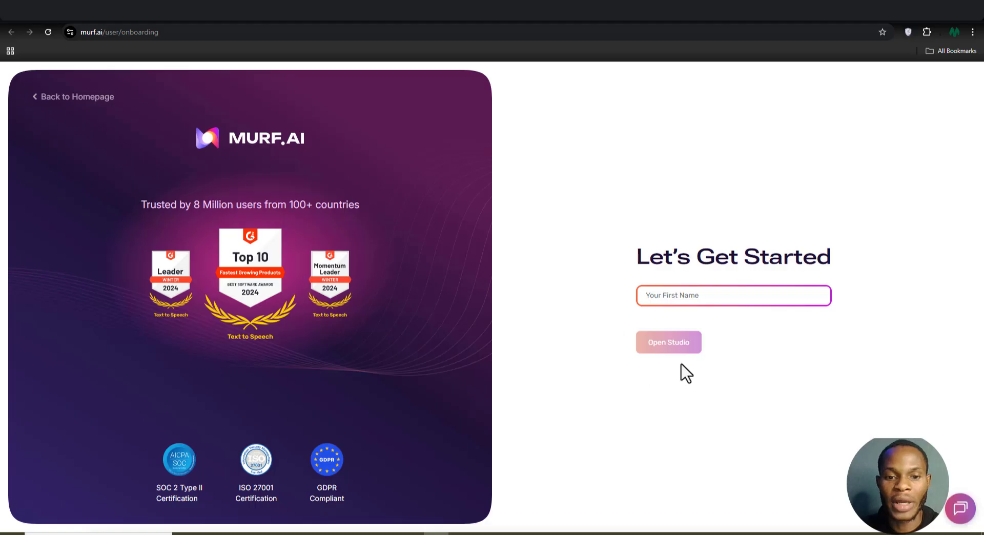
Fill the first name from the autofill suggestion and open Murf Studio.
left_click_drag(622, 266, 923, 266)
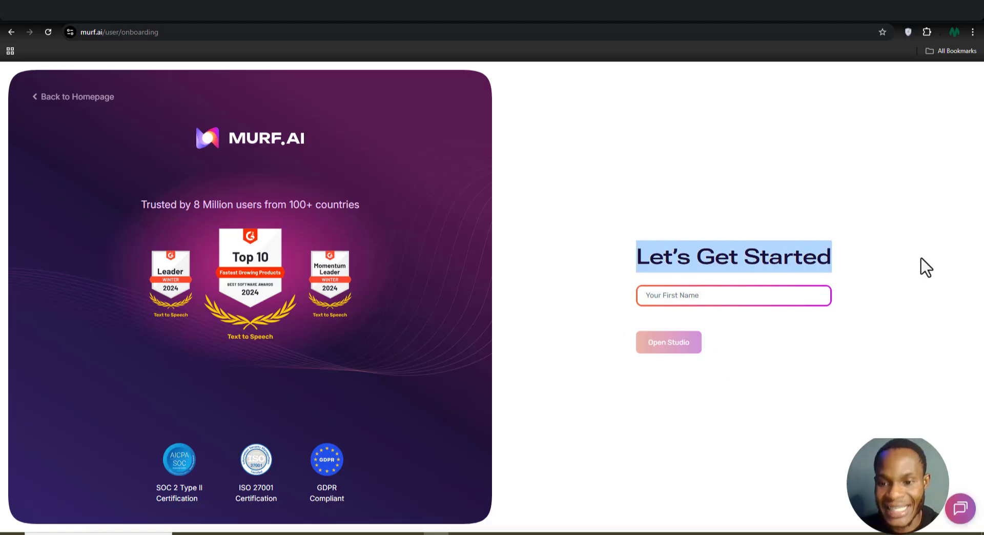
left_click(757, 293)
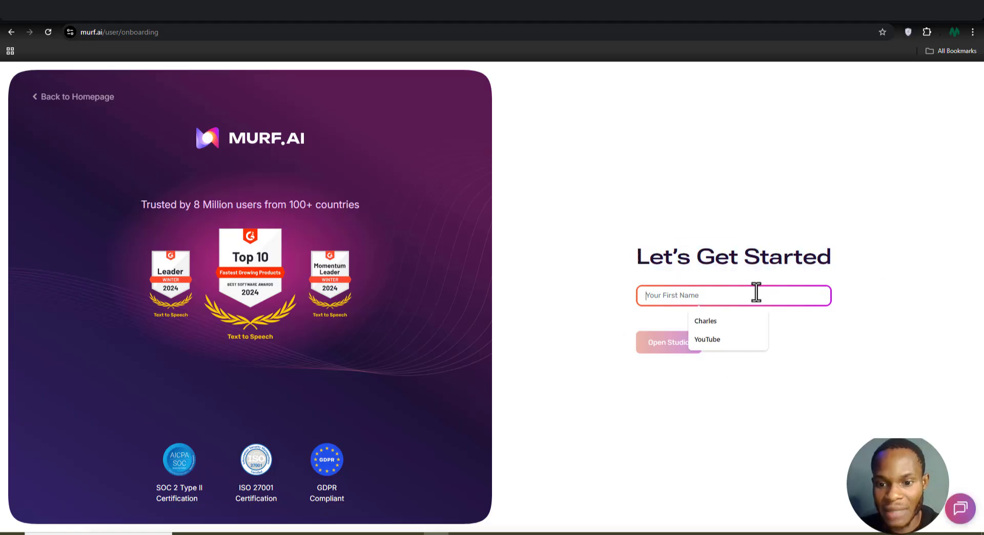
left_click(725, 322)
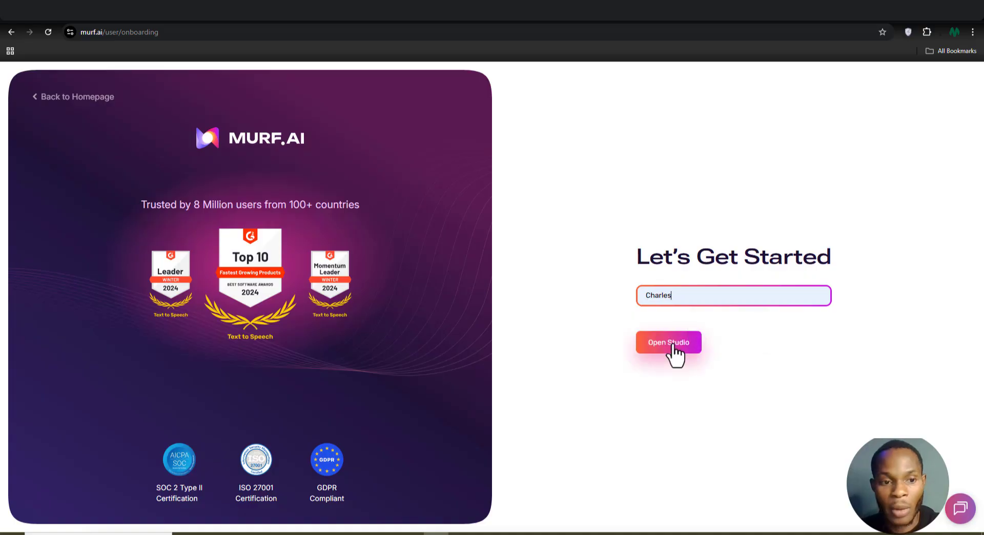
left_click(673, 345)
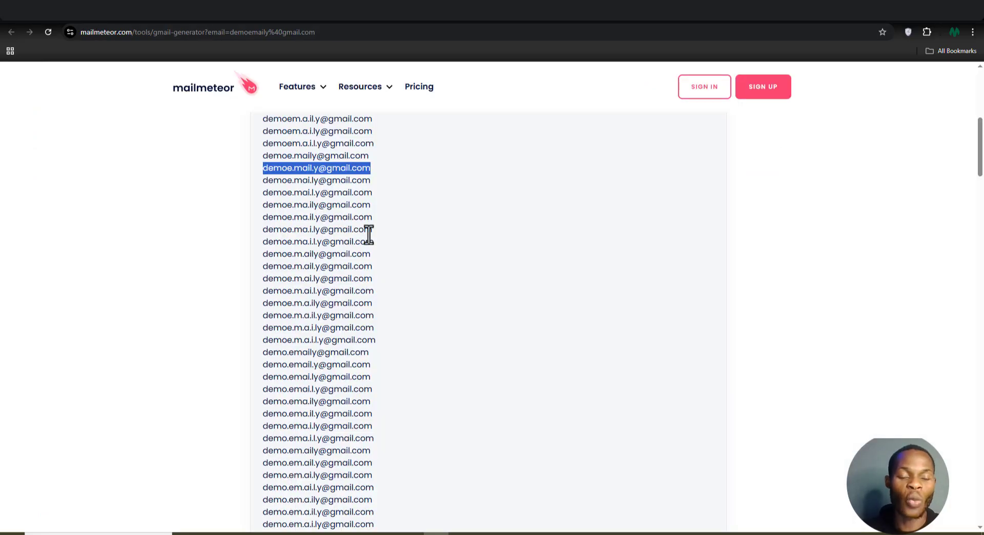
Review the 512-alias list back to the top, focus the address field, and go to SmailPro.
scroll(369, 235, "down", 3)
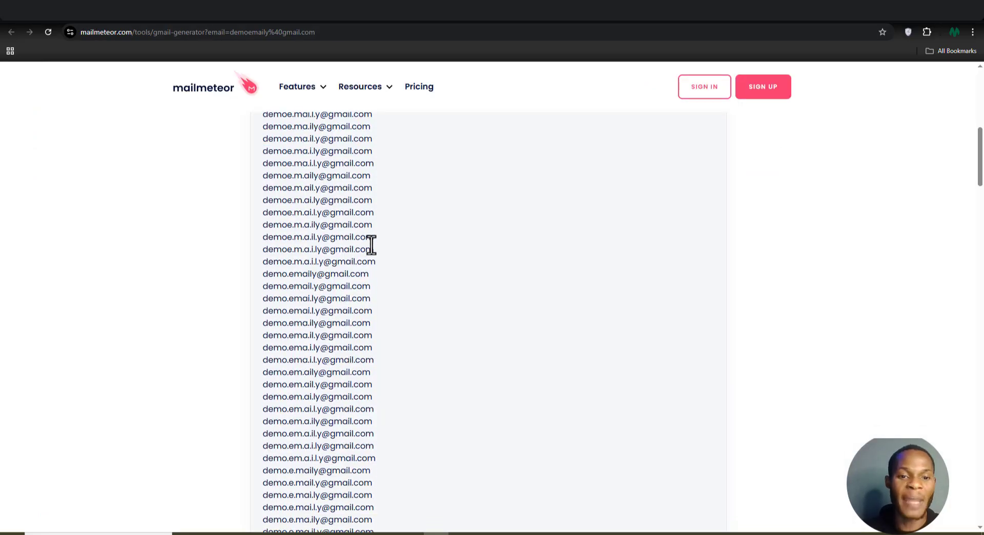
scroll(372, 245, "up", 5)
scroll(372, 245, "up", 4)
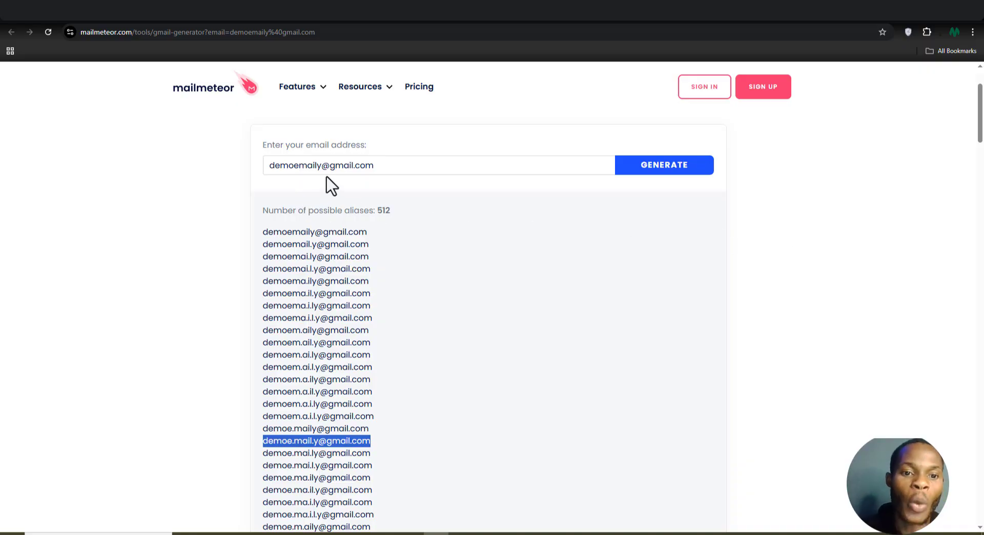
left_click(320, 165)
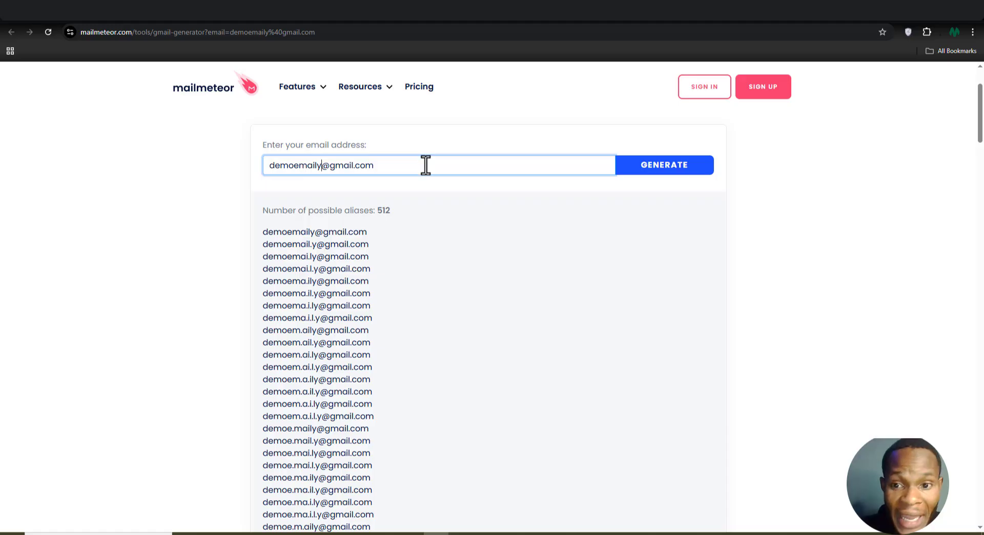
scroll(454, 300, "down", 2)
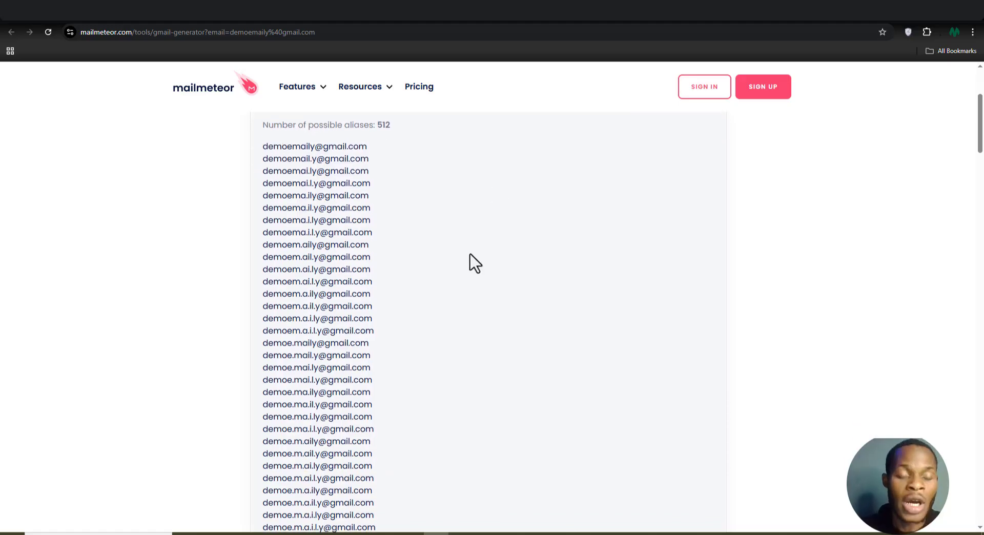
scroll(458, 332, "up", 2)
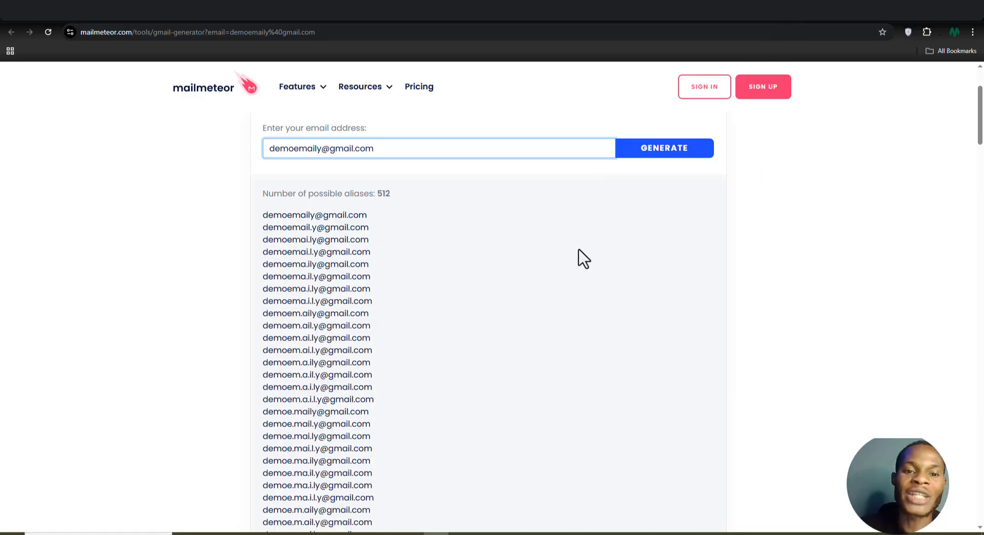
scroll(435, 231, "up", 1)
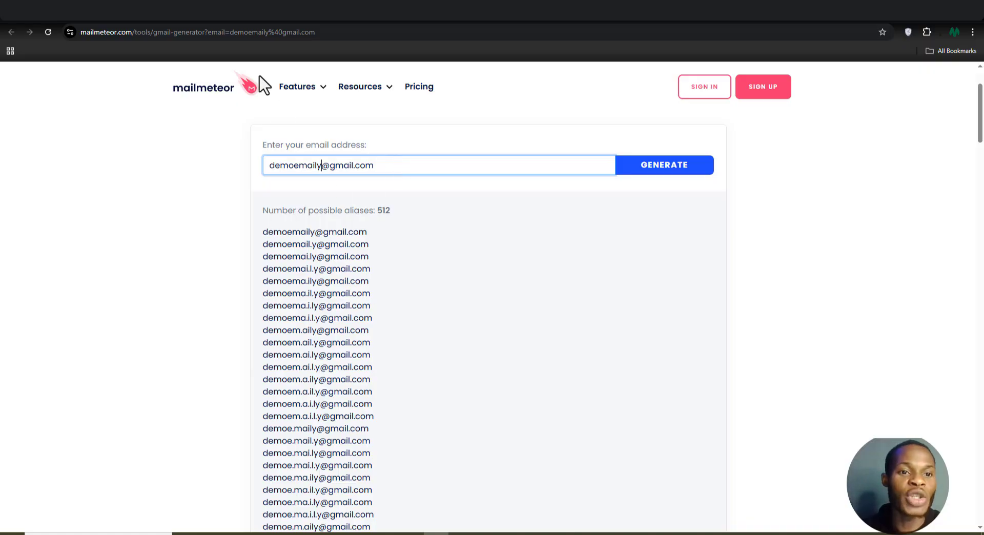
left_click(201, 16)
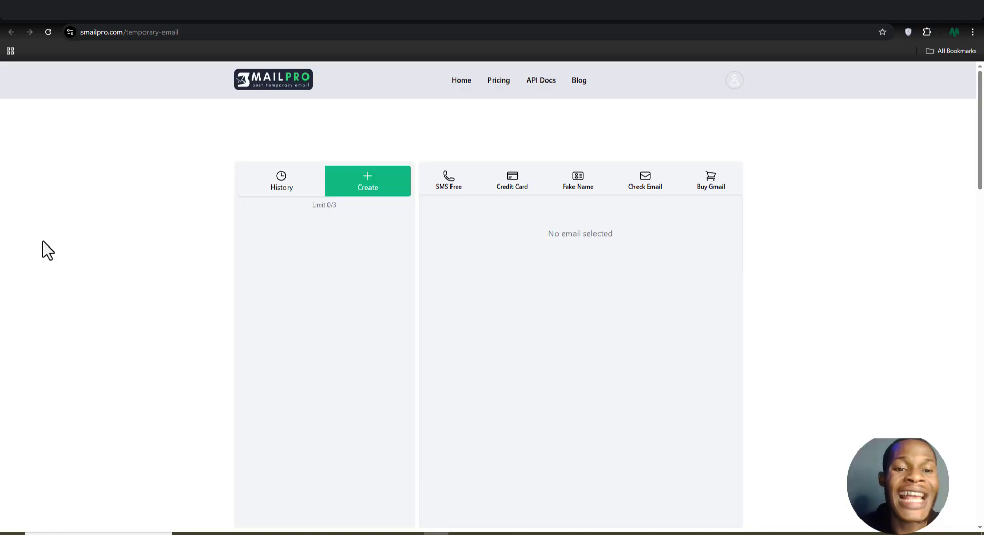
Generate a random Google alias temporary address in SmailPro (0/3 limit) and copy it.
left_click_drag(343, 205, 308, 211)
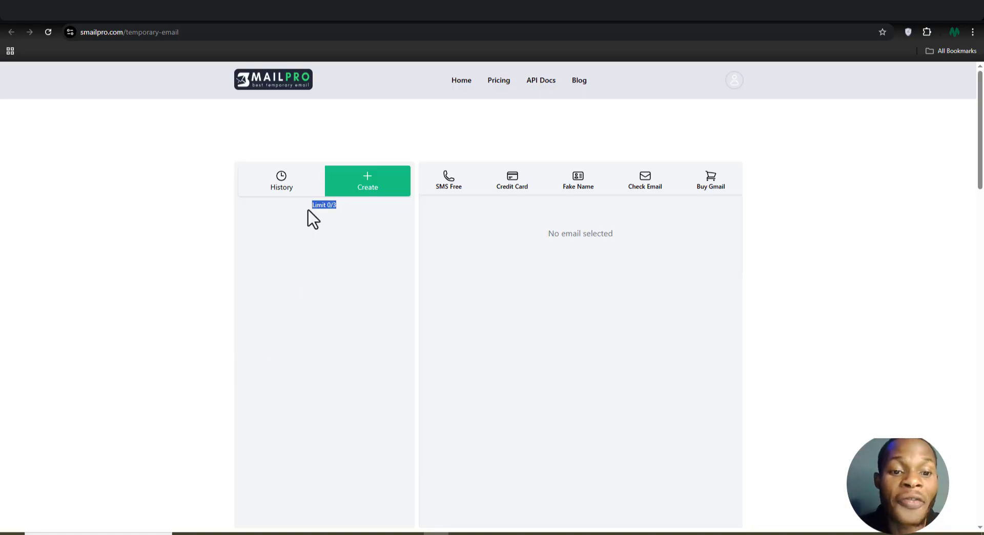
left_click(308, 210)
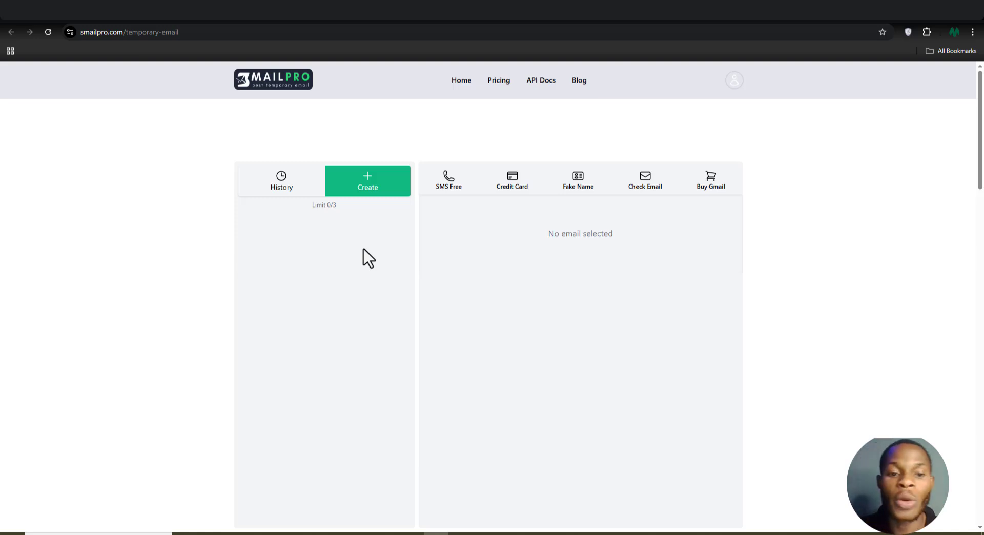
left_click(370, 185)
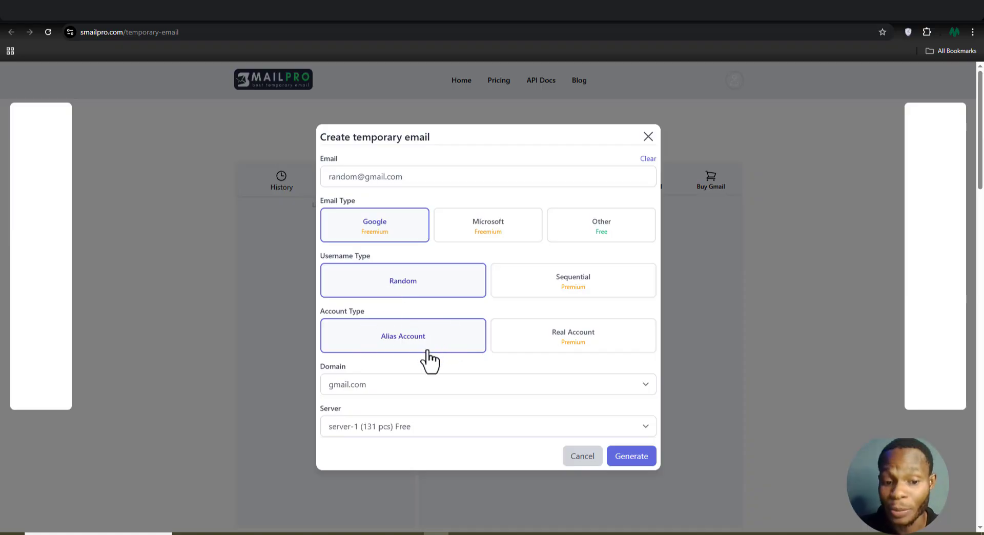
left_click(628, 460)
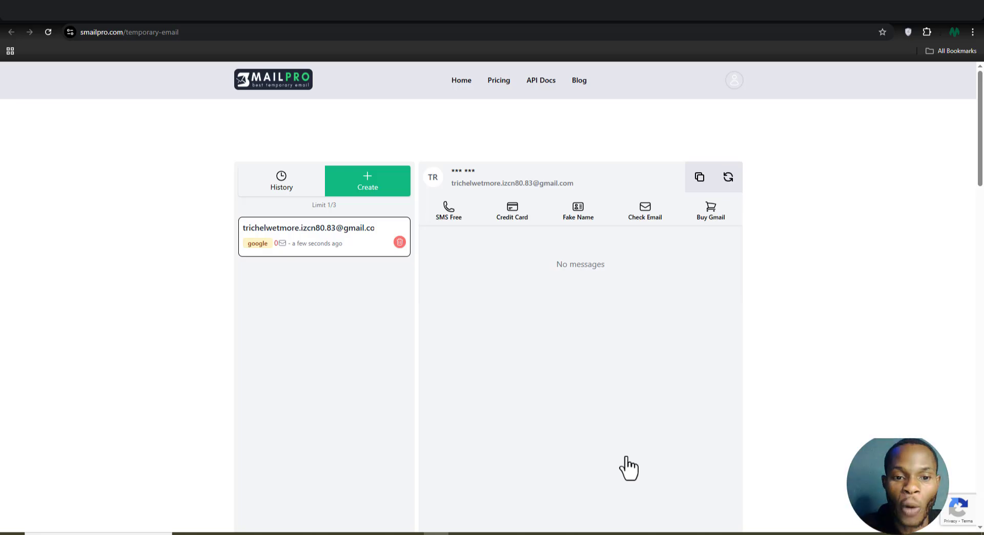
left_click(700, 178)
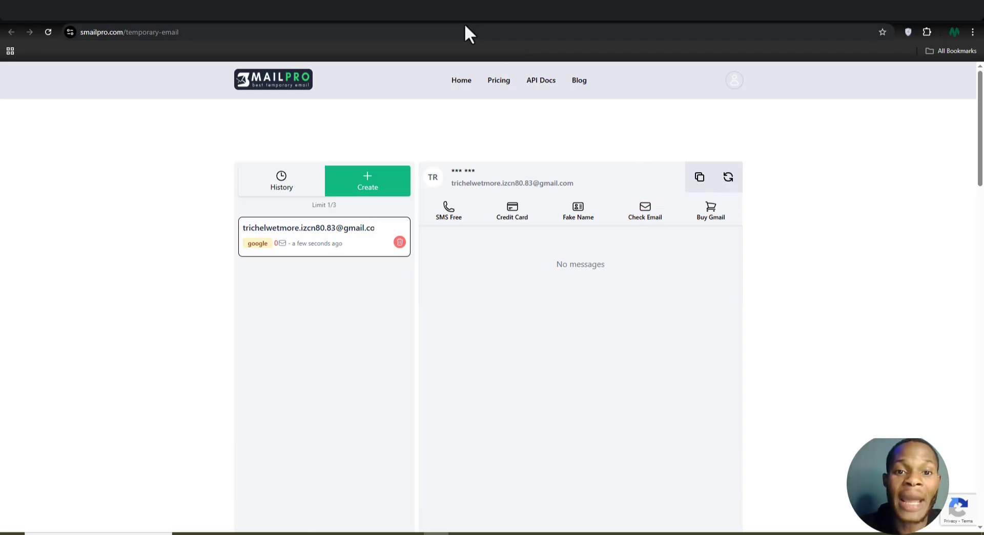
Dismiss the Google one-tap popup on Descript's text-to-speech page and go to Sign up.
left_click(452, 15)
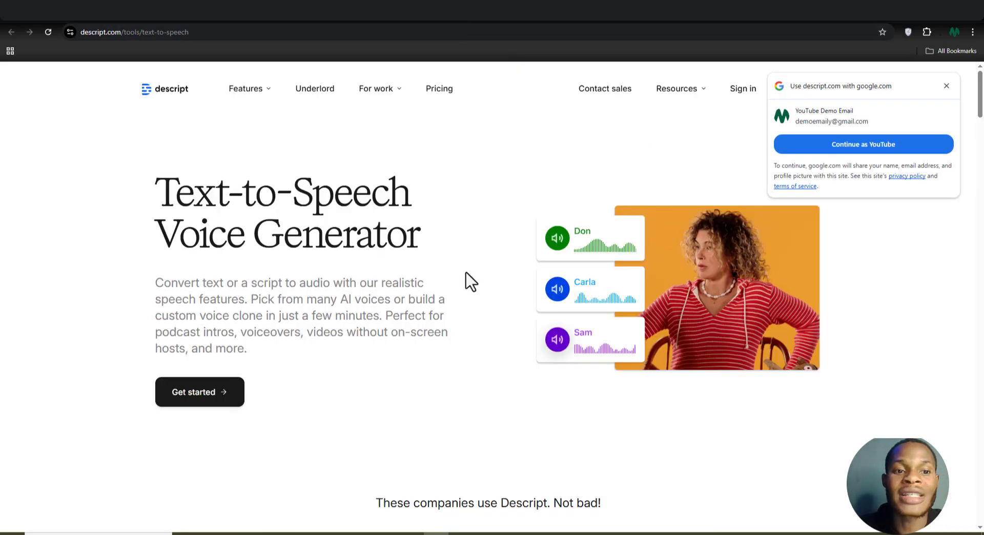
left_click(947, 86)
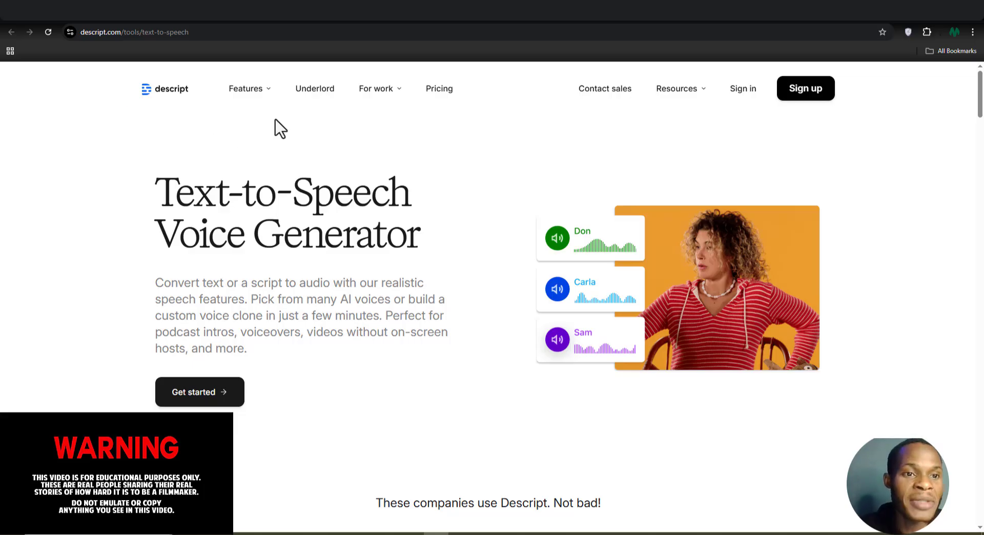
left_click(197, 12)
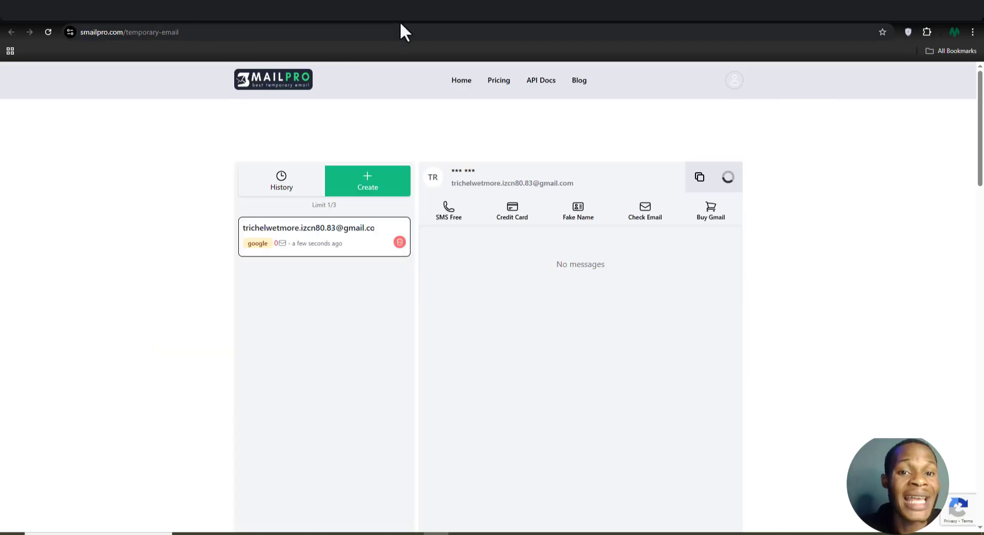
left_click(419, 11)
left_click(825, 96)
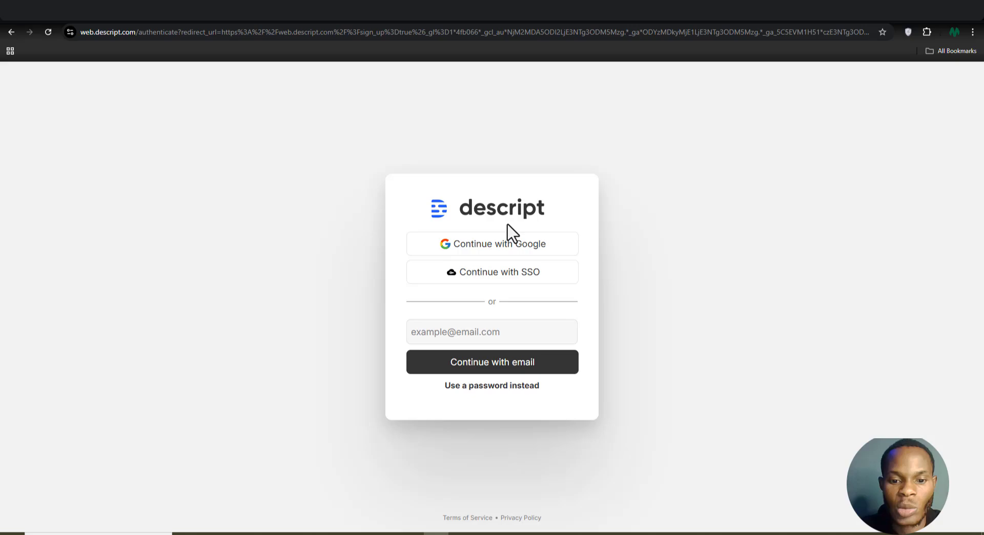
left_click(500, 366)
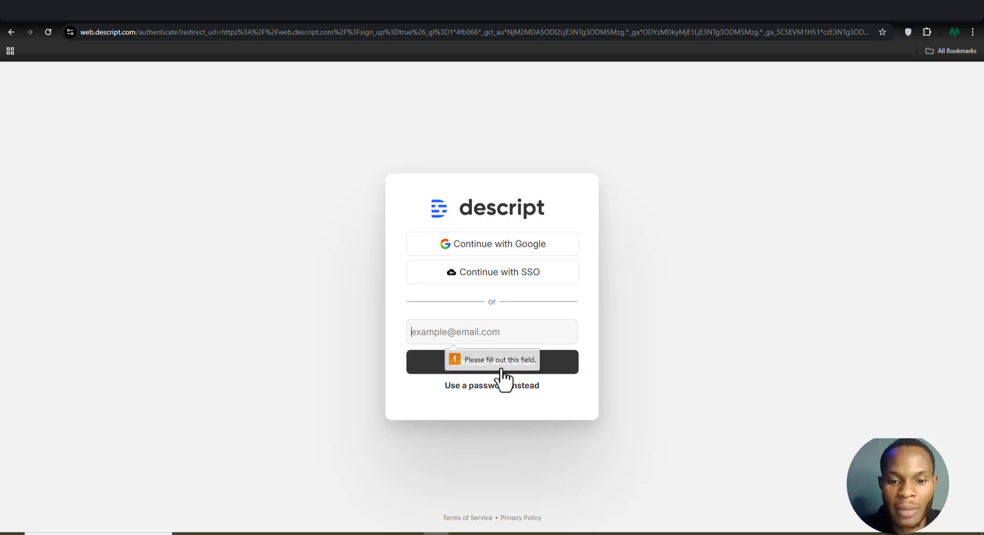
left_click(481, 338)
left_click(681, 374)
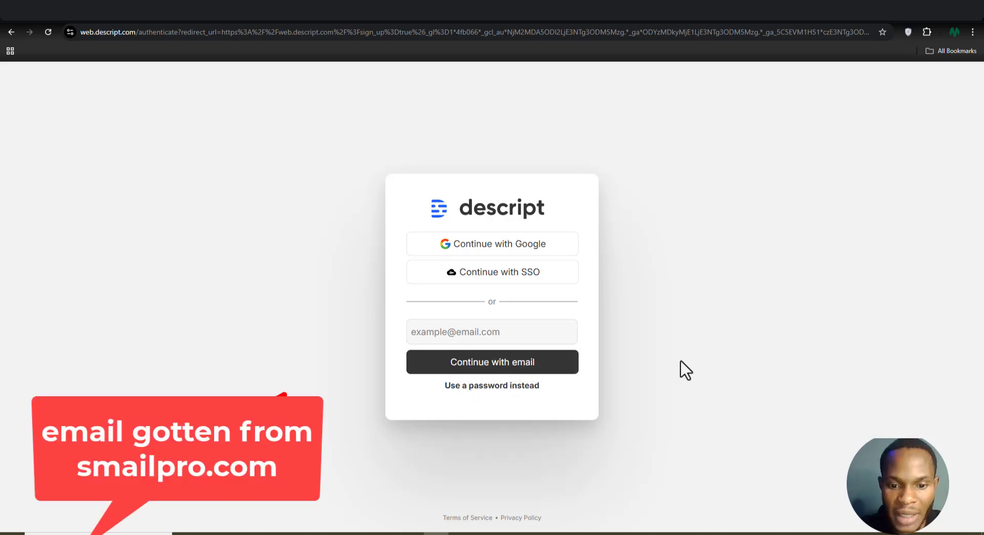
left_click(486, 339)
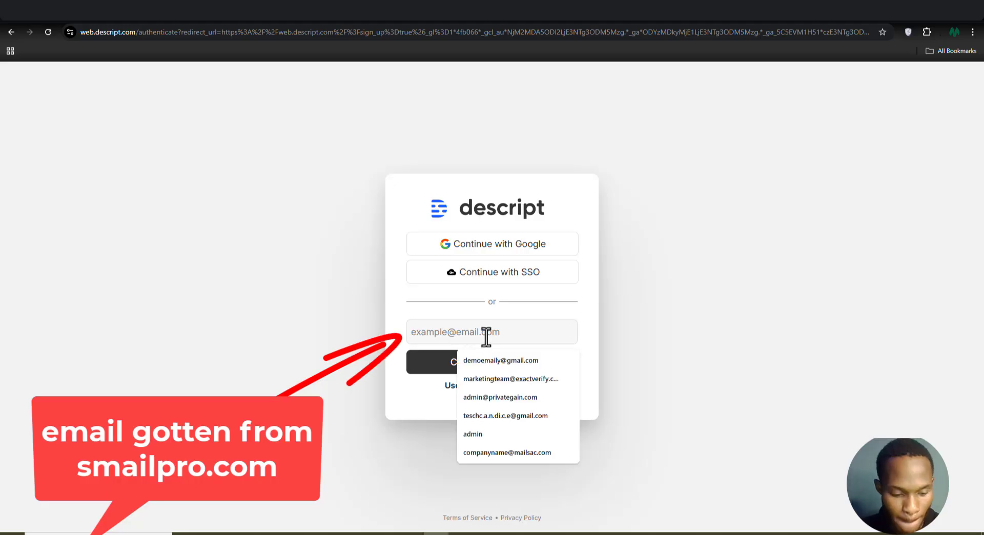
key("ctrl+v")
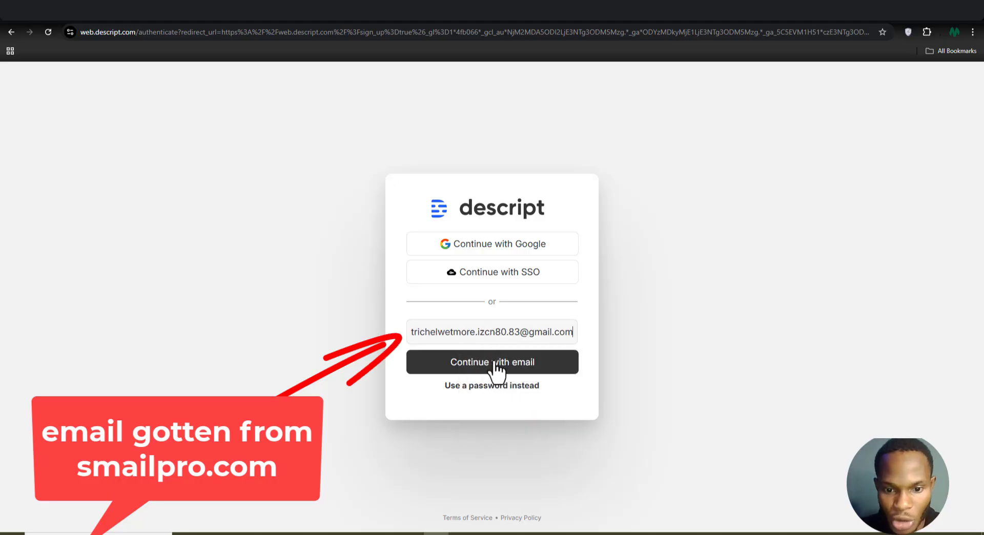
left_click(495, 368)
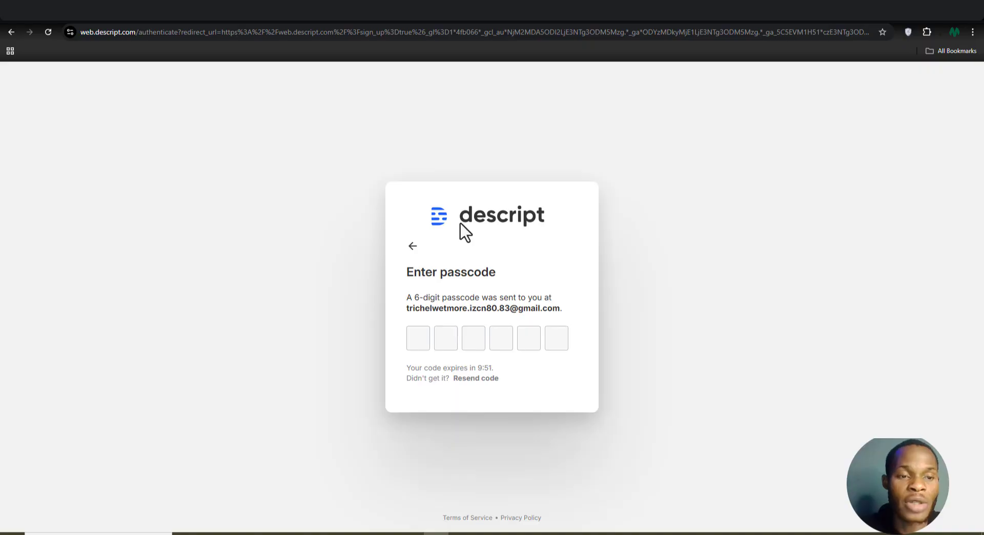
Refresh the SmailPro inbox, open the 'Login to Descript' email and copy its one-time code.
left_click(213, 24)
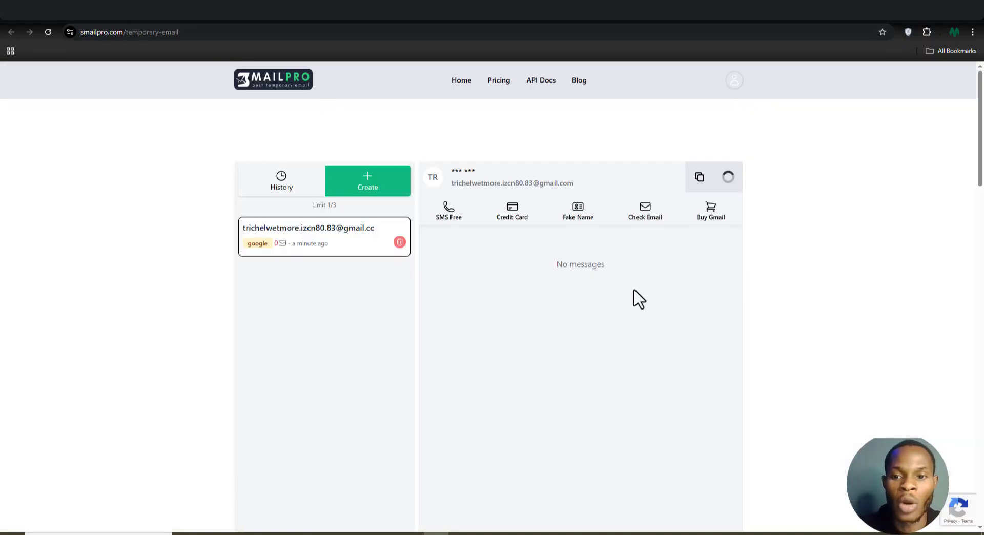
left_click(728, 177)
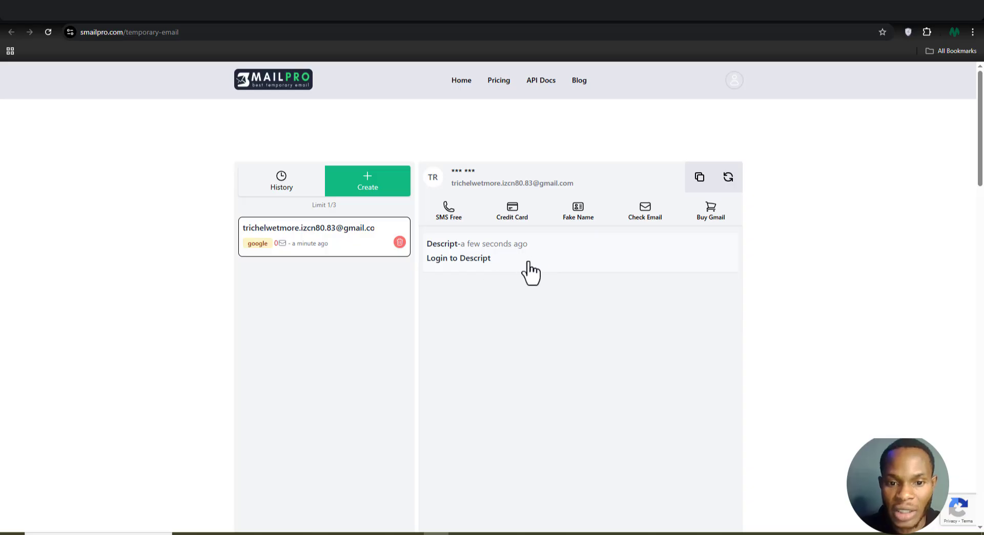
double_click(550, 271)
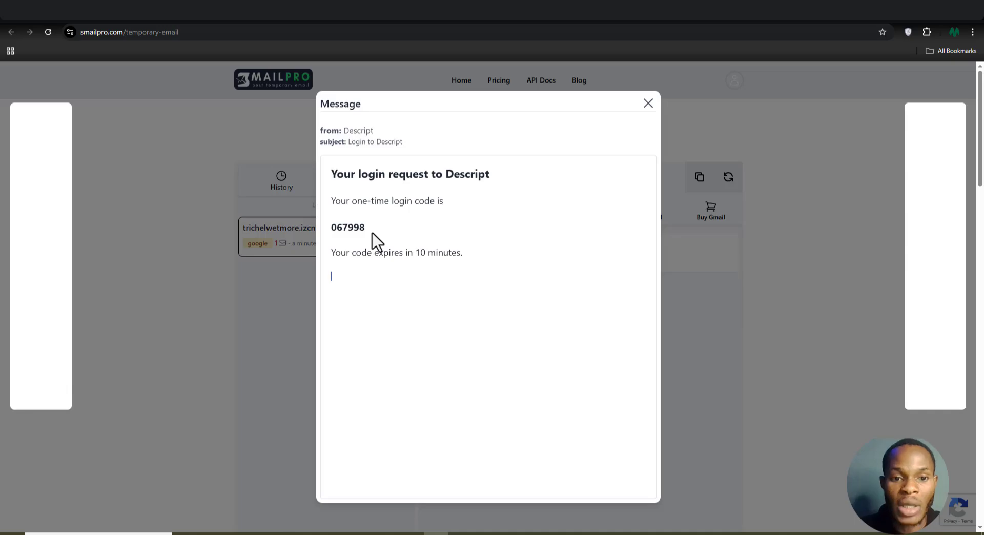
left_click_drag(366, 228, 331, 230)
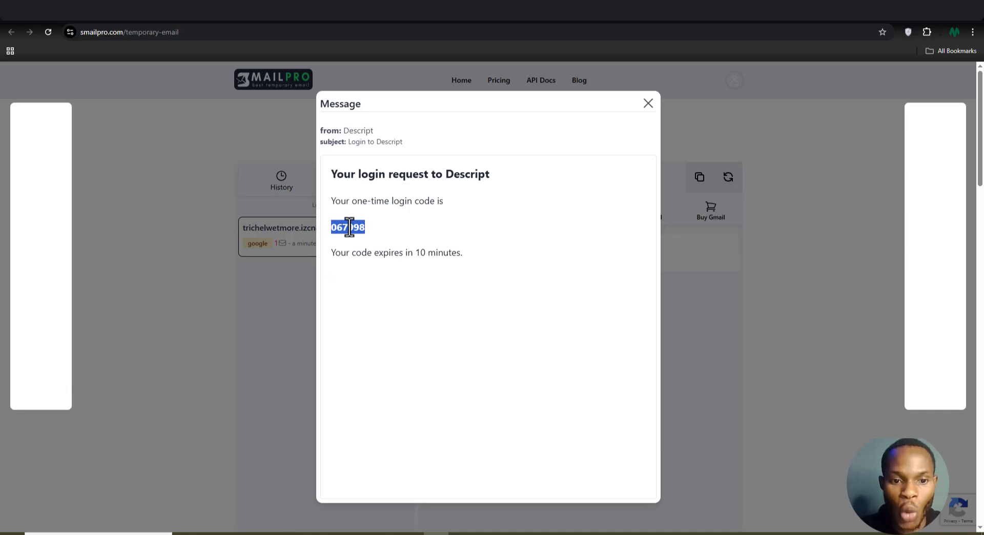
right_click(349, 228)
left_click(367, 239)
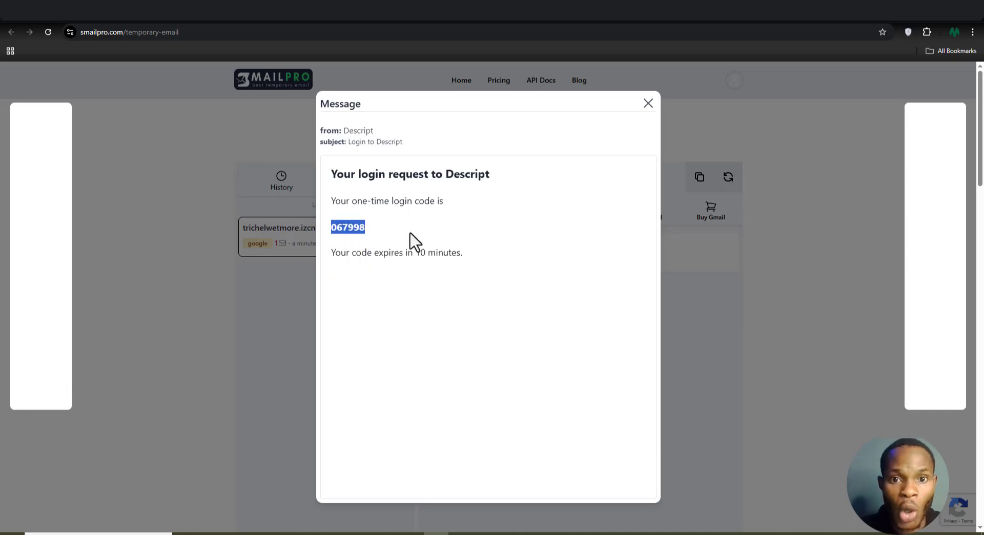
left_click(440, 20)
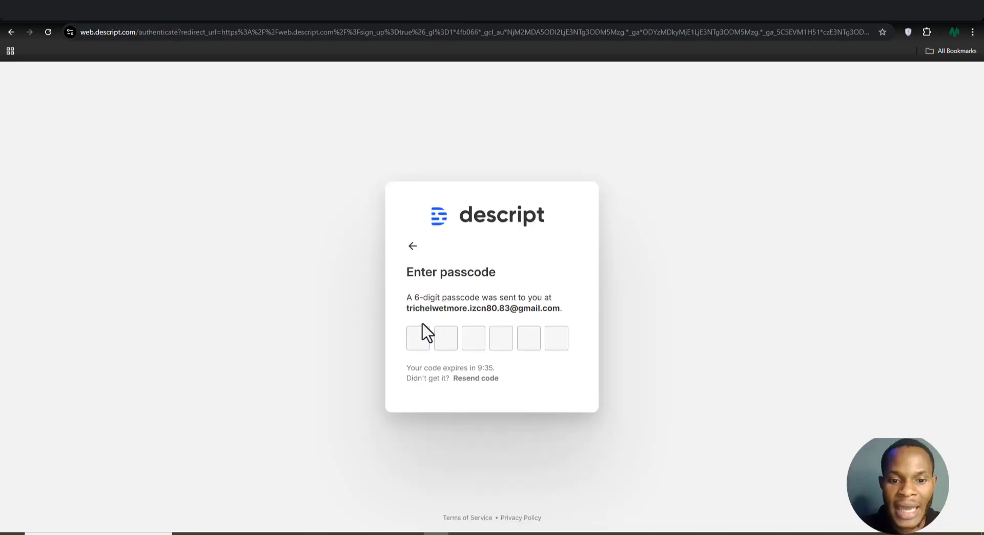
Paste the copied one-time code into Descript's six-digit passcode boxes to sign in.
left_click(420, 336)
key("ctrl+v")
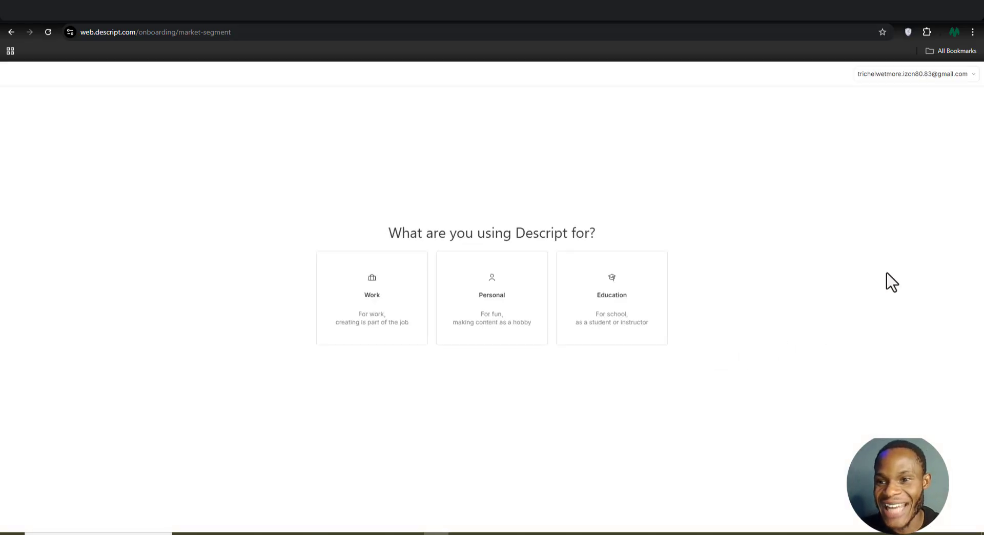
left_click(955, 83)
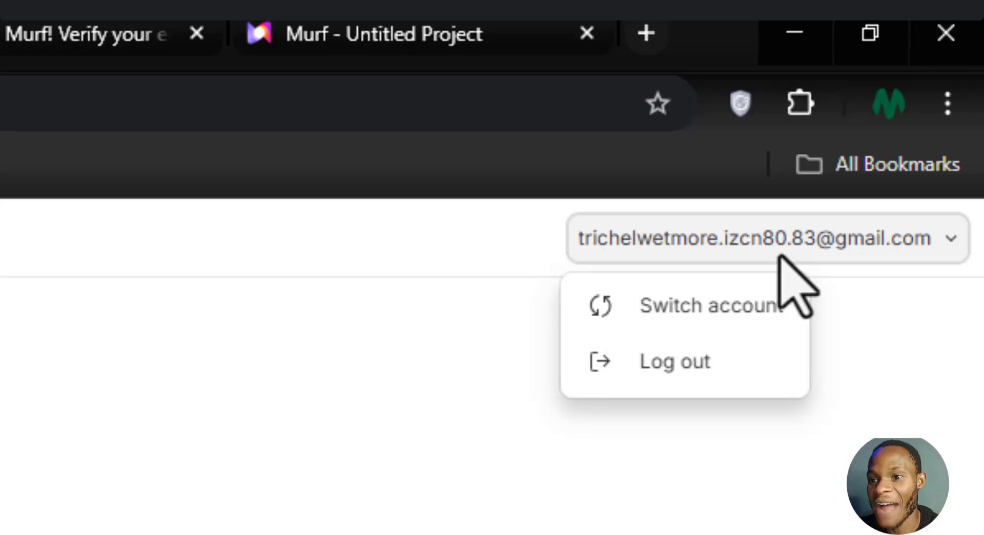
left_click(582, 240)
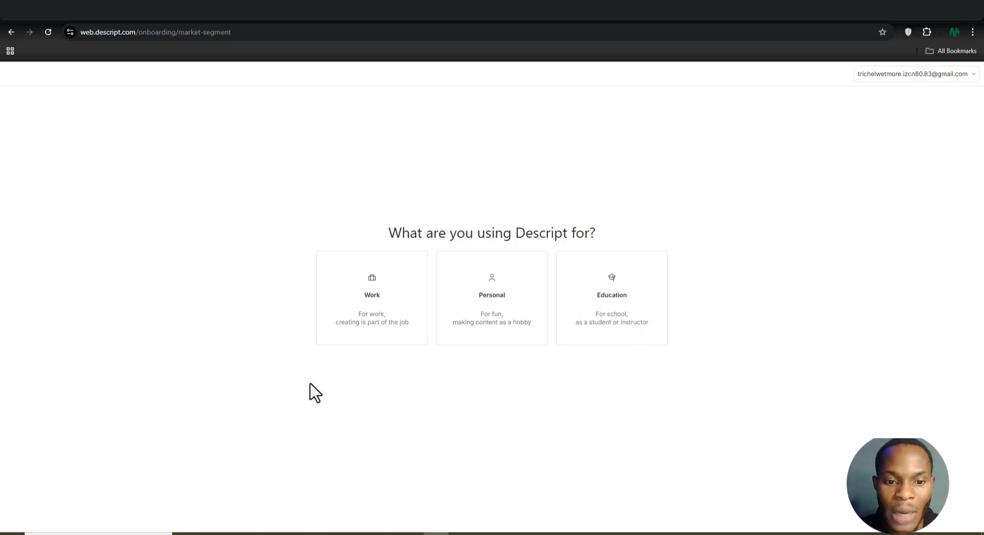
Answer onboarding with Work, Design & Research, Video content and the Free plan, skipping team invites.
left_click(400, 304)
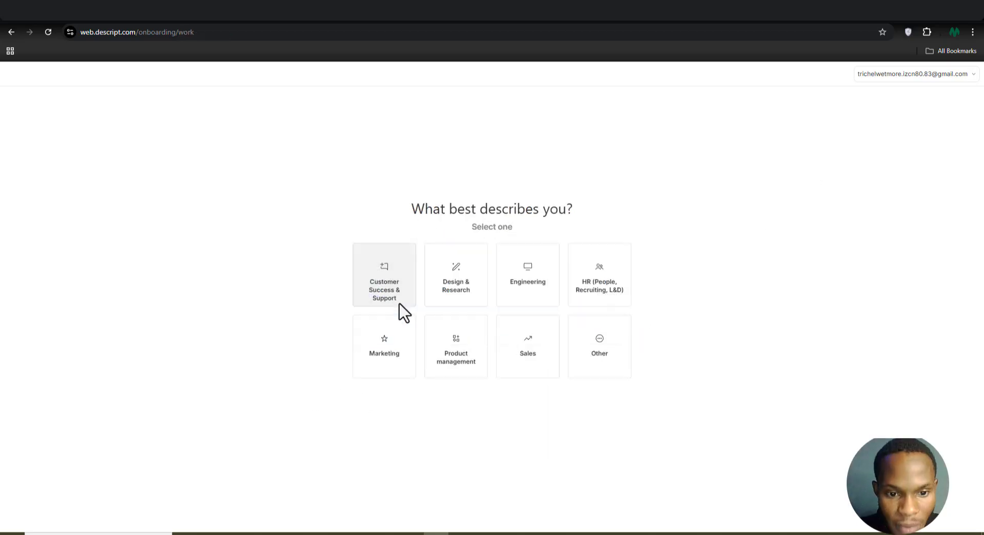
left_click(464, 284)
left_click(391, 268)
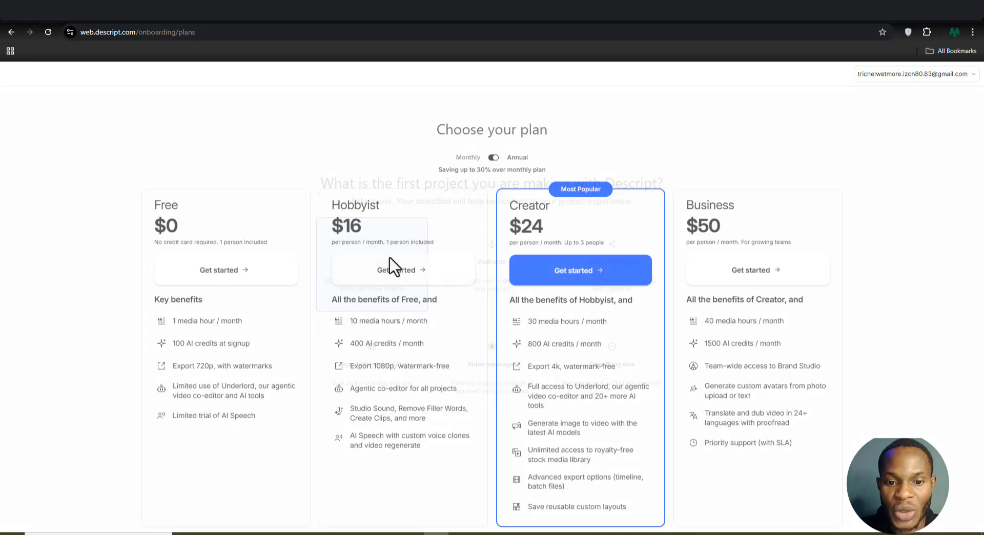
left_click(235, 275)
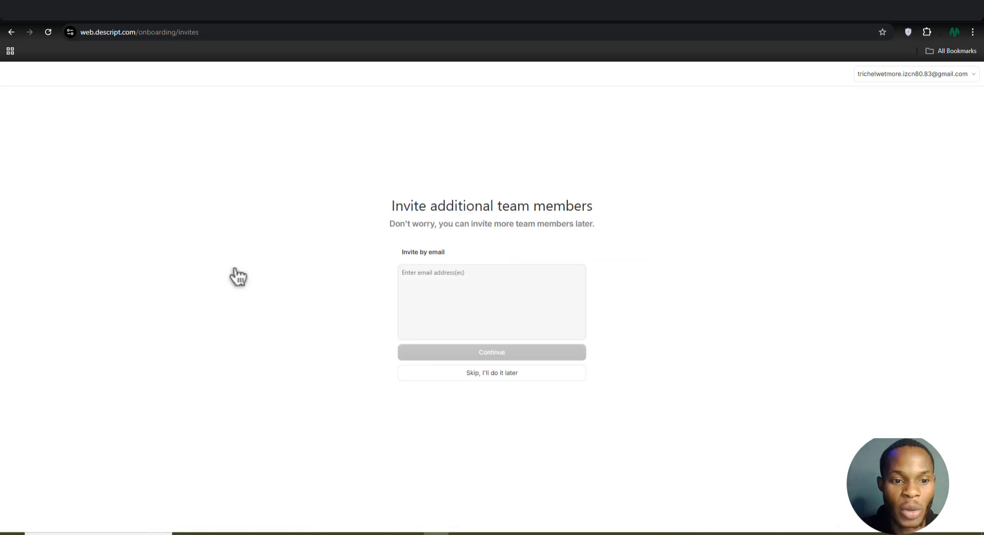
left_click(469, 281)
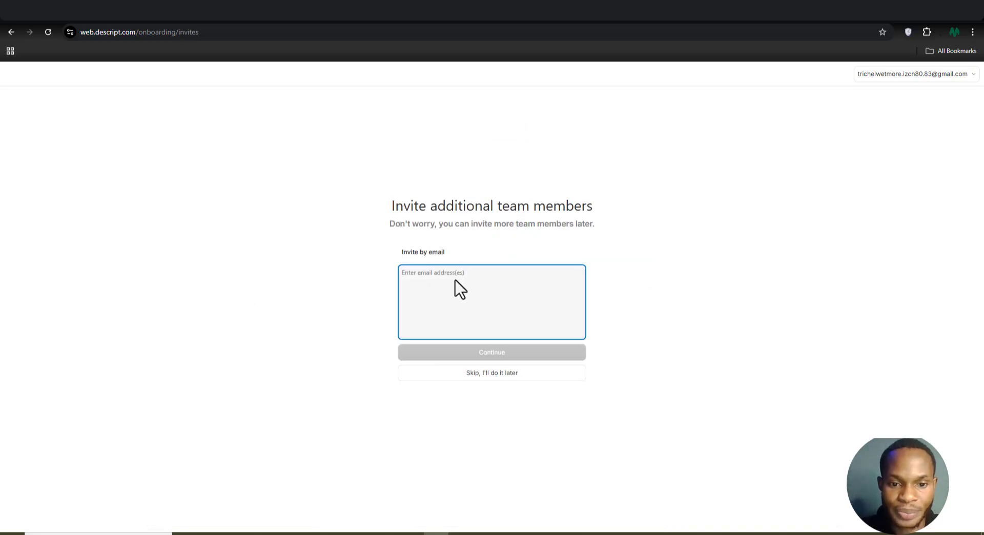
left_click(498, 374)
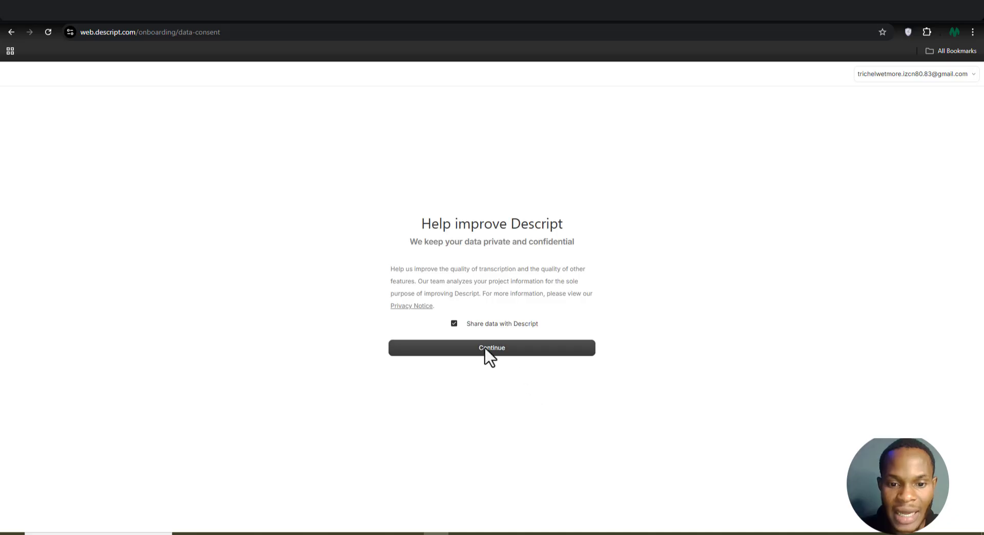
left_click(486, 349)
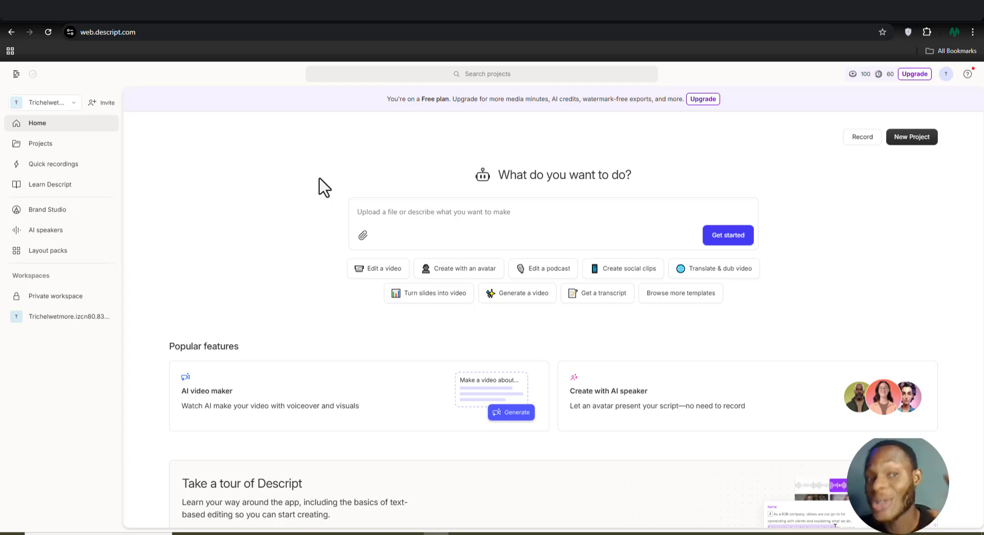
Close the login message in SmailPro and read through the 'Welcome to Descript' email.
left_click(187, 15)
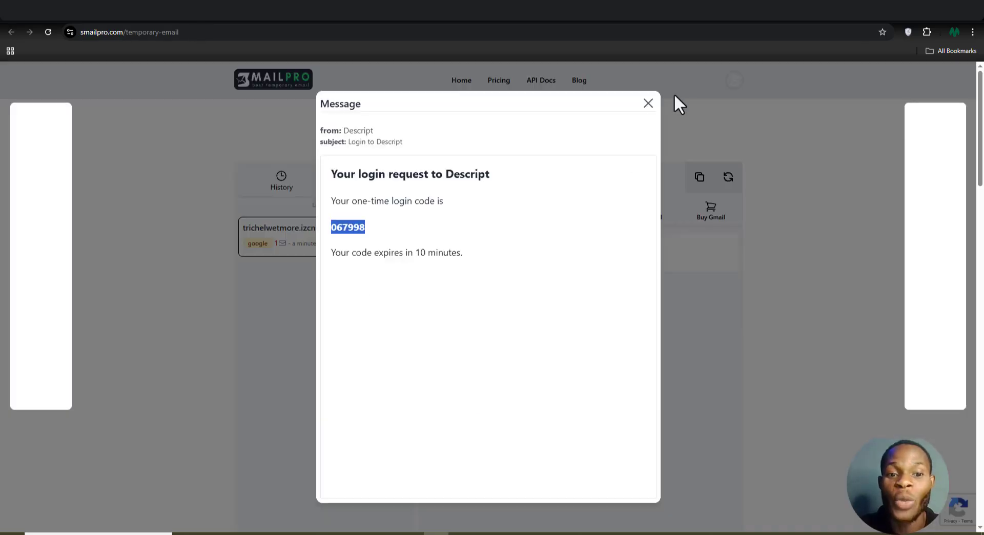
left_click(647, 103)
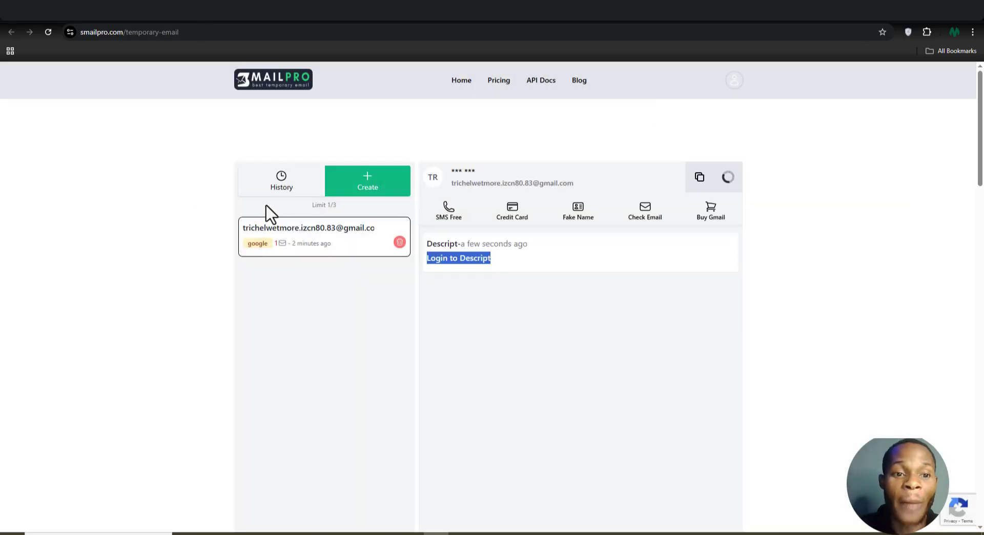
left_click(537, 273)
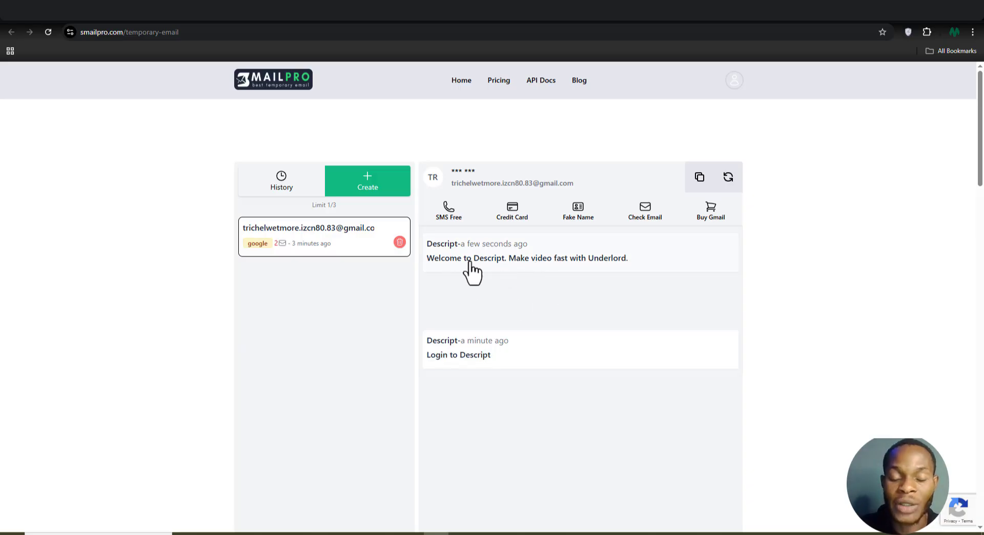
left_click(569, 260)
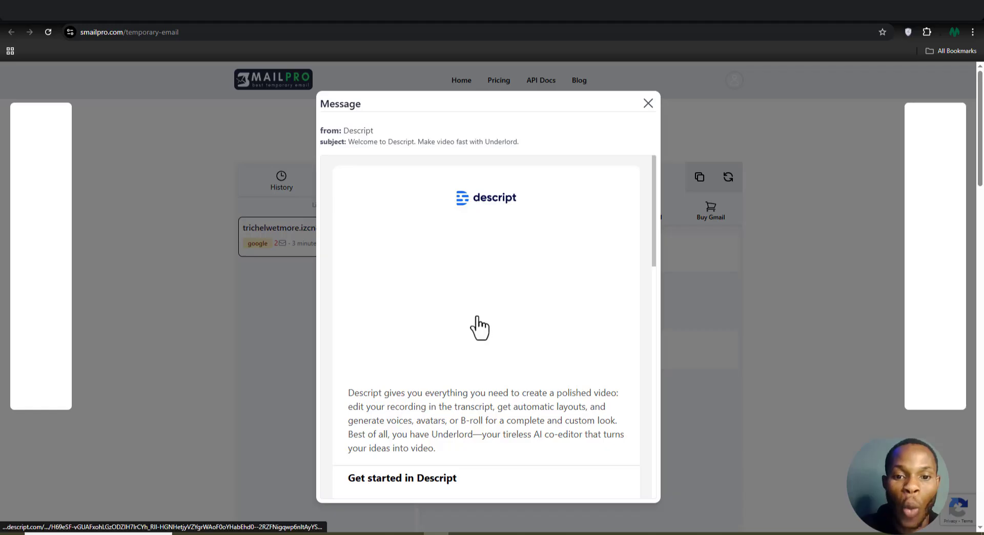
scroll(477, 318, "down", 7)
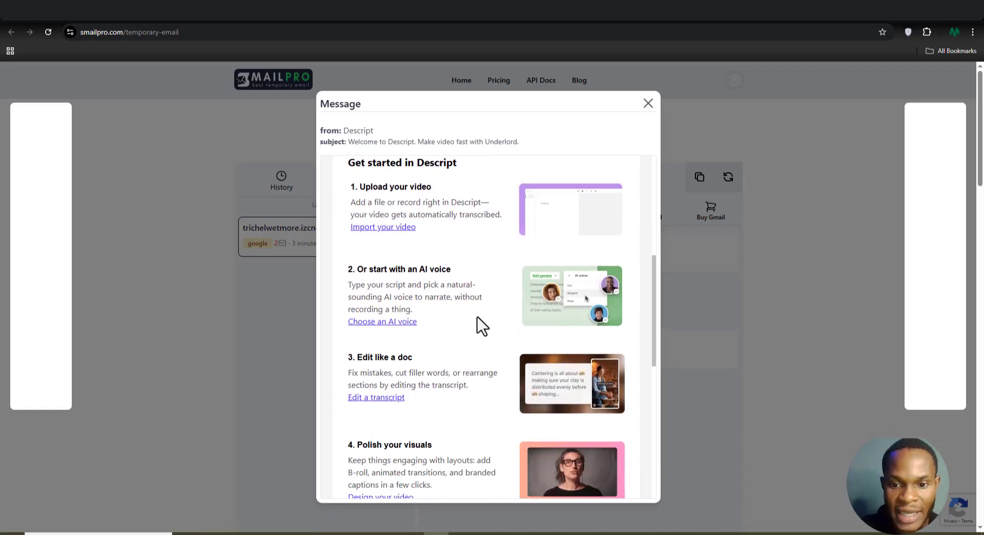
scroll(479, 324, "up", 7)
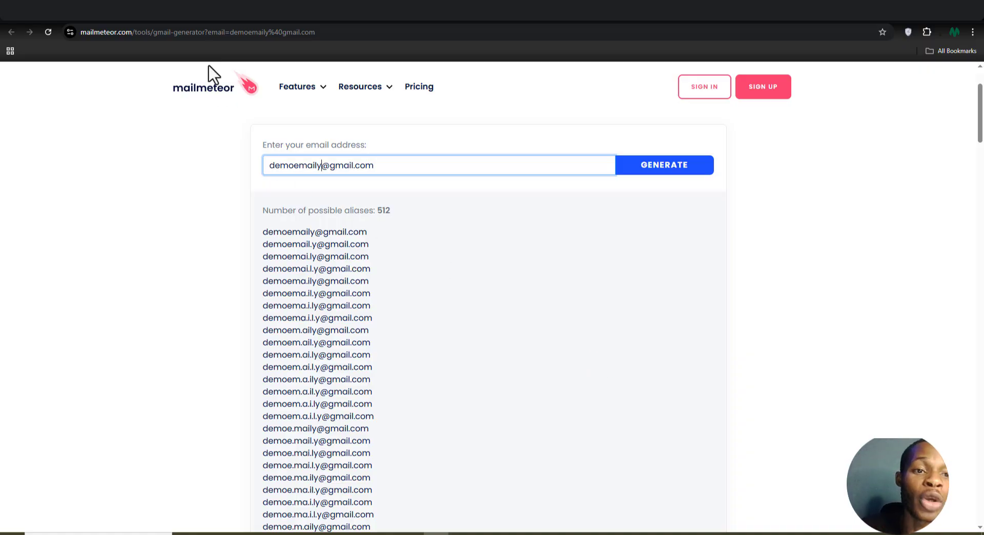
Close the Welcome to Descript message to see both Descript emails in the SmailPro inbox.
left_click(196, 17)
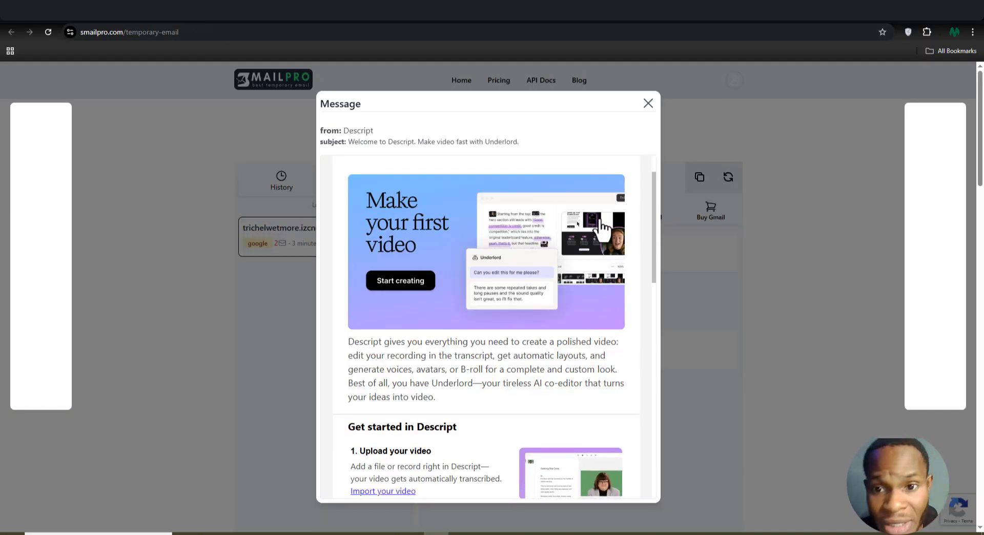
left_click(648, 104)
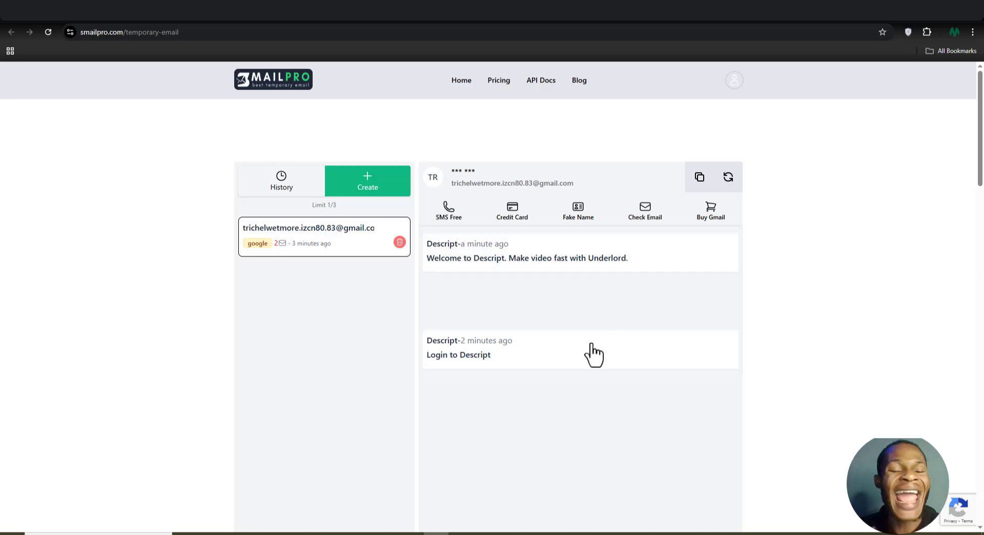